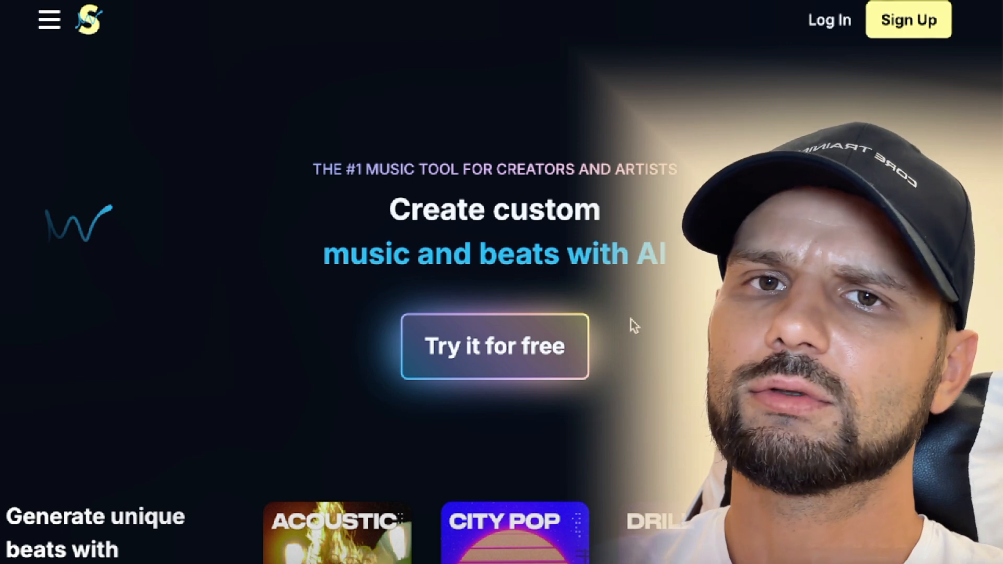
Step: Examine the homepage's genre samples, song customization features, artist collaborations and pricing plan comparison
scroll(633, 327, "down", 5)
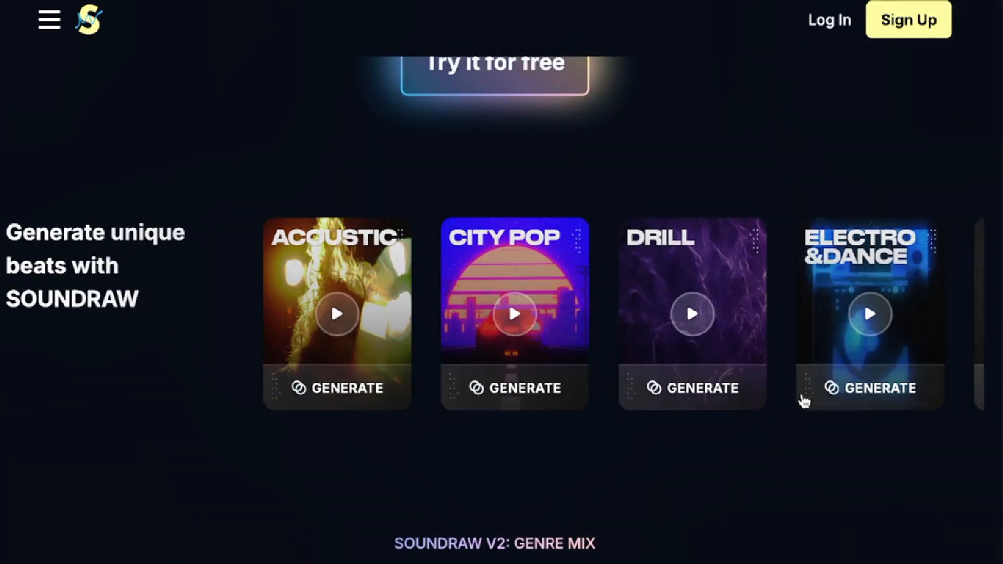
scroll(619, 503, "down", 10)
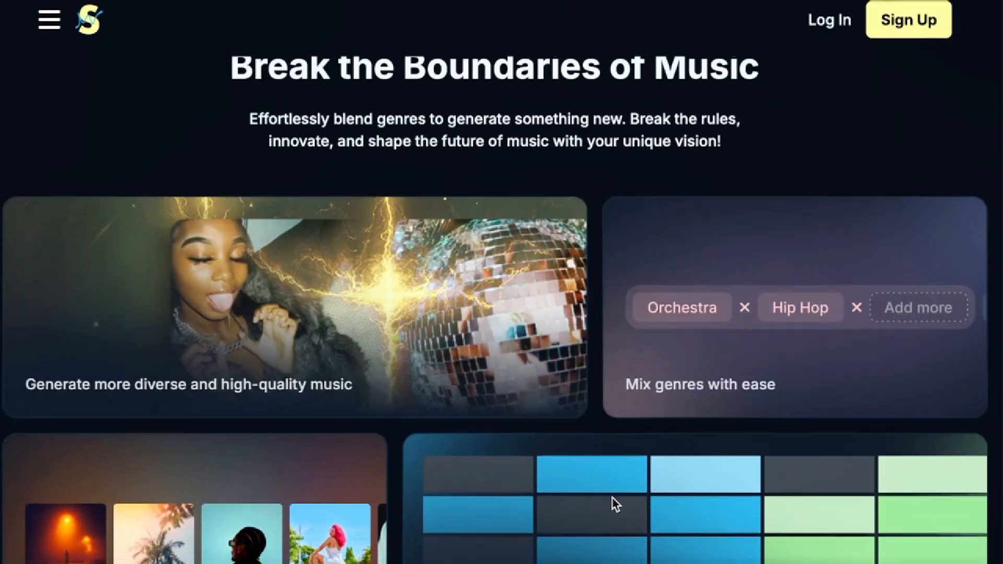
scroll(613, 502, "down", 4)
scroll(608, 502, "down", 10)
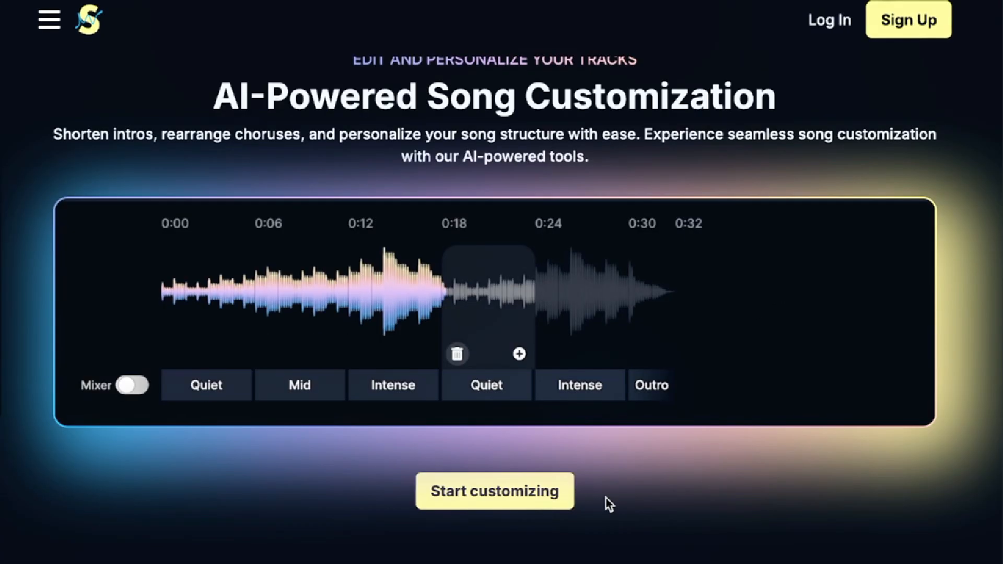
scroll(609, 503, "down", 15)
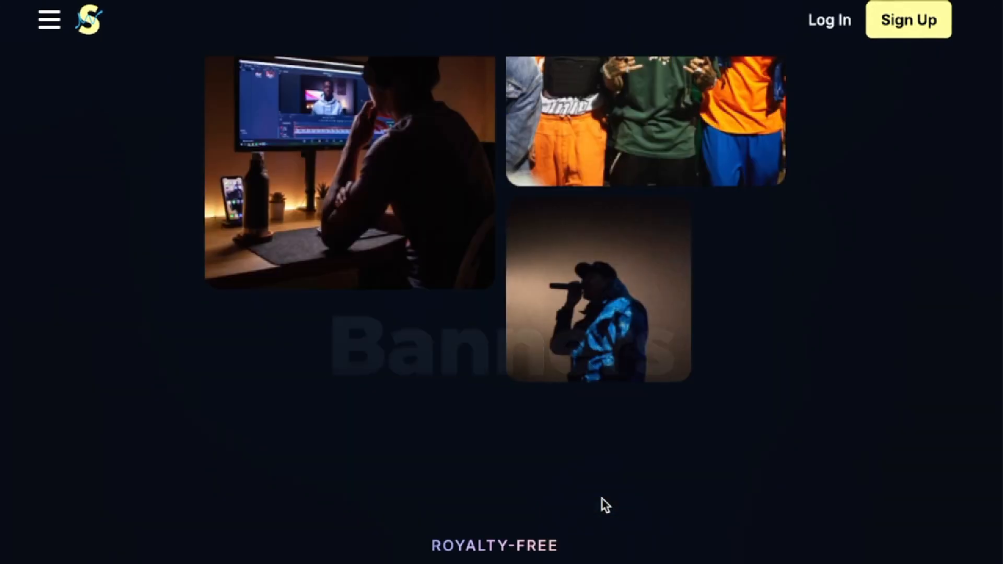
scroll(601, 499, "down", 15)
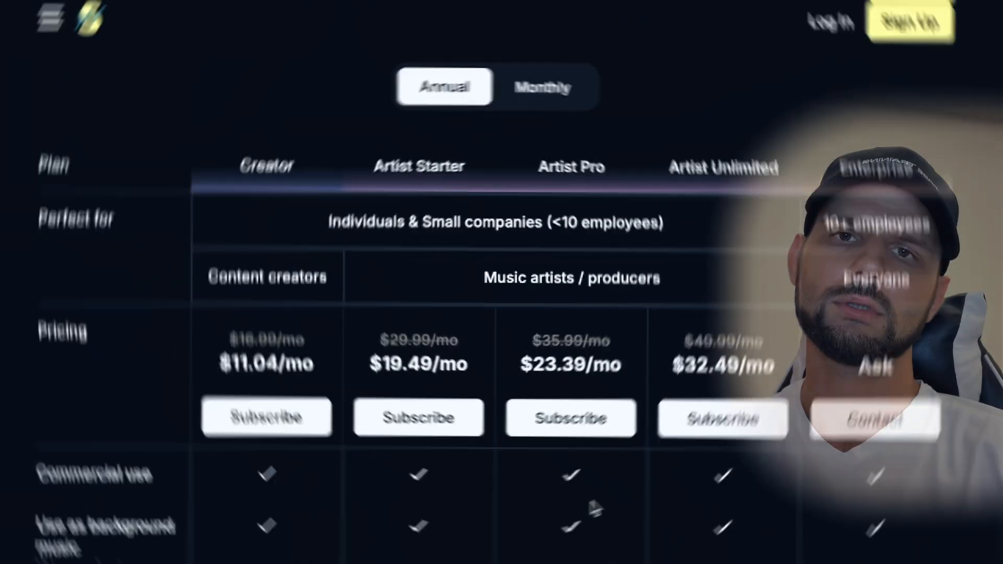
scroll(594, 502, "down", 2)
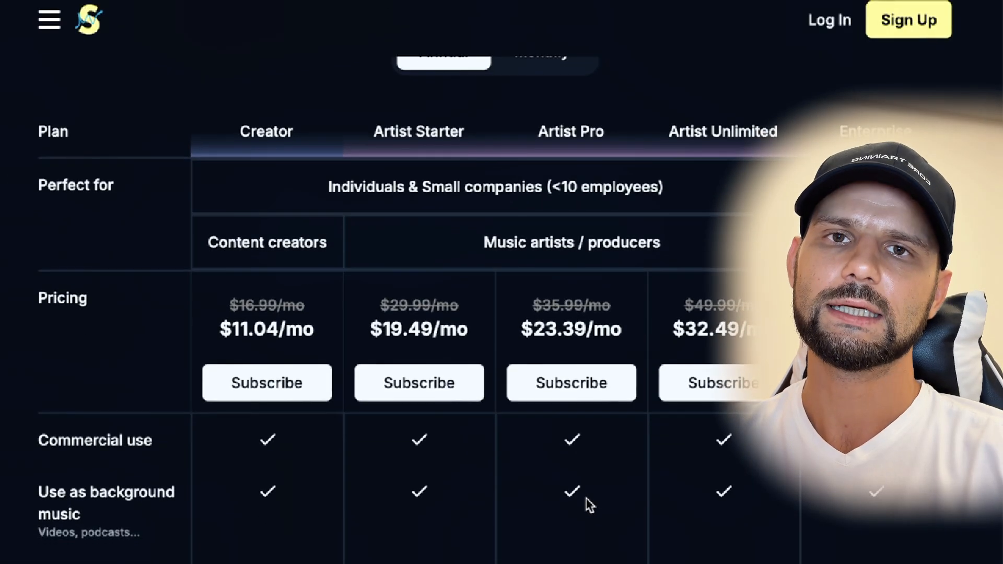
scroll(582, 497, "down", 2)
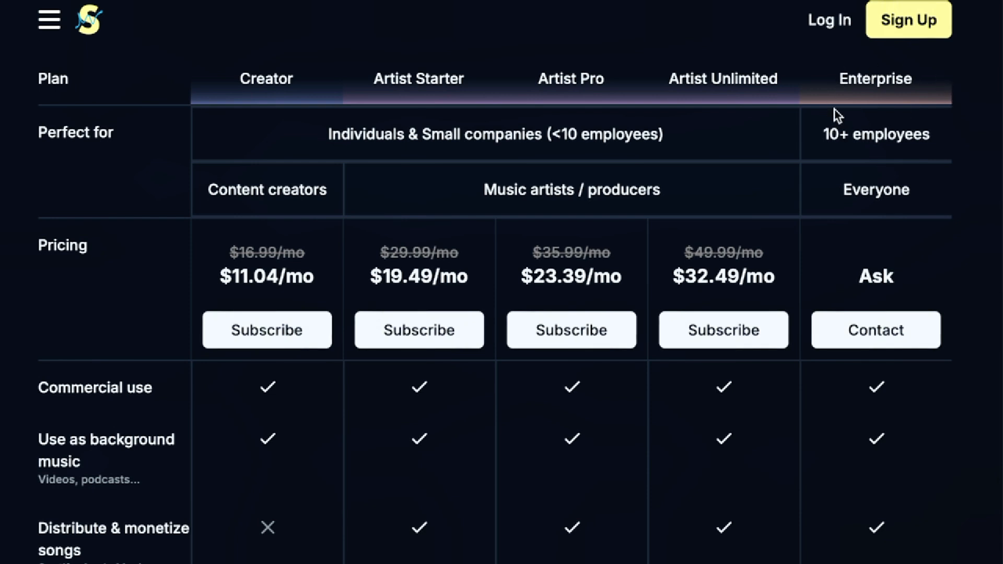
scroll(357, 426, "down", 3)
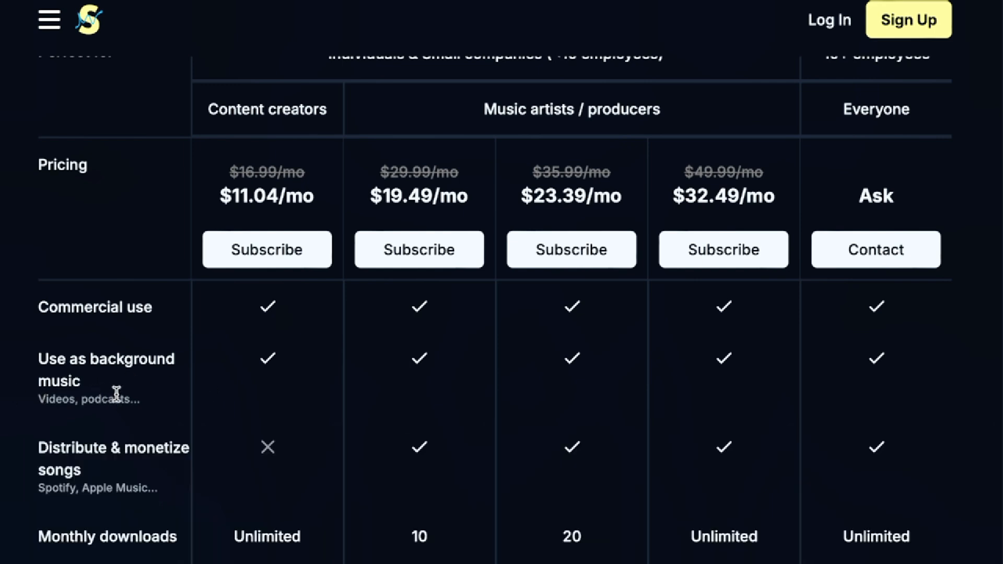
scroll(561, 412, "down", 2)
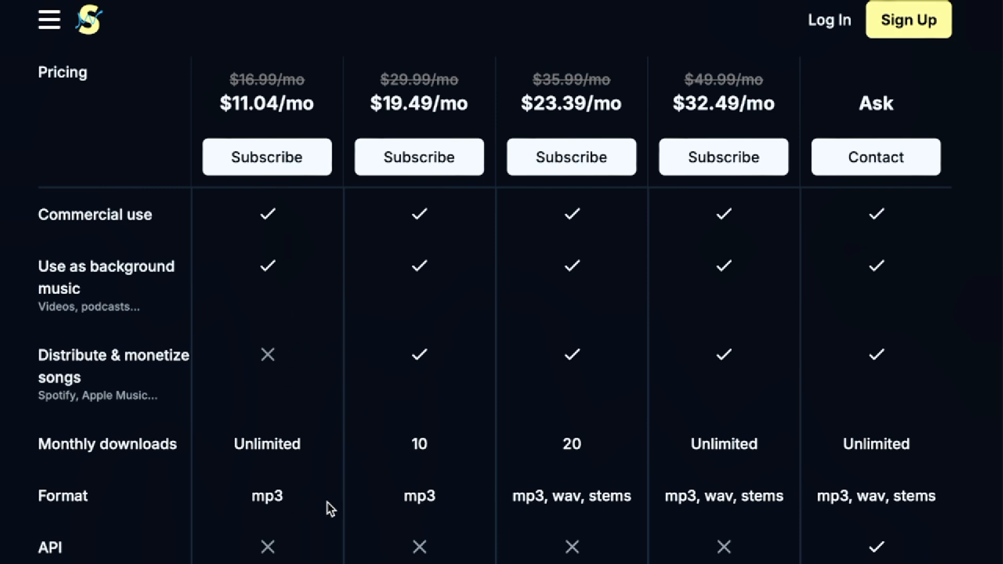
scroll(331, 510, "down", 1)
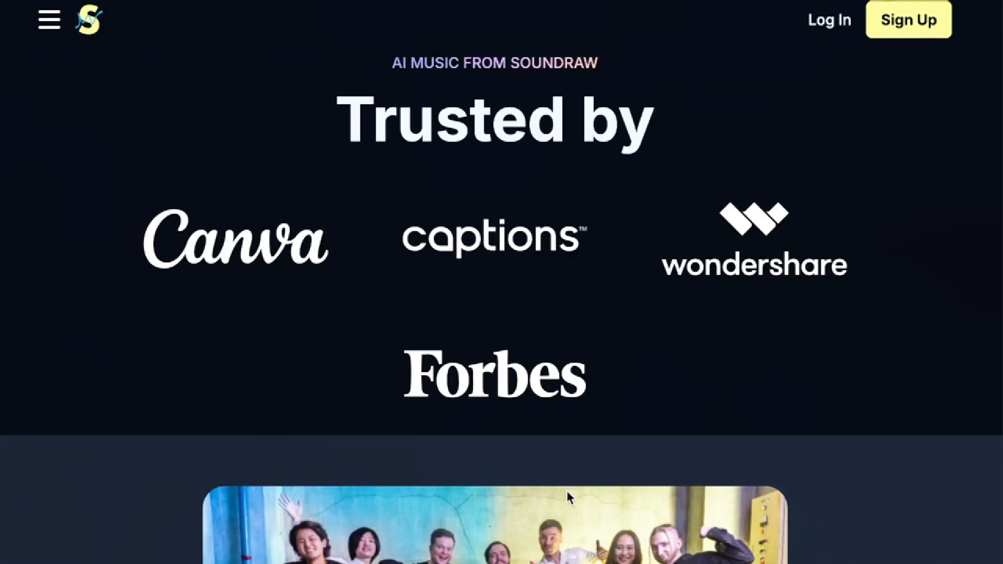
Step: Open the music generation page and restrict the tempos used for generating tracks to Normal only
left_click(52, 23)
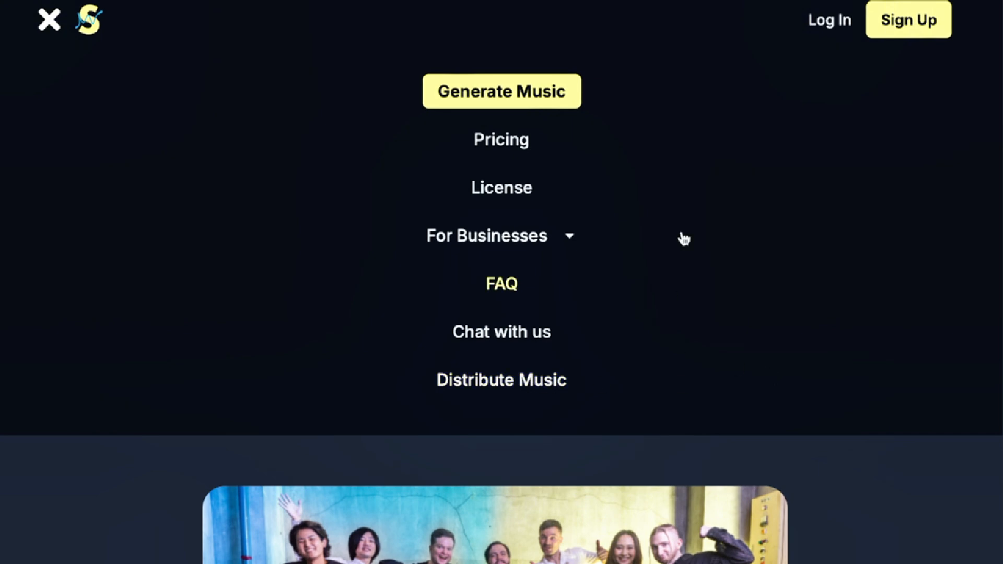
left_click(505, 89)
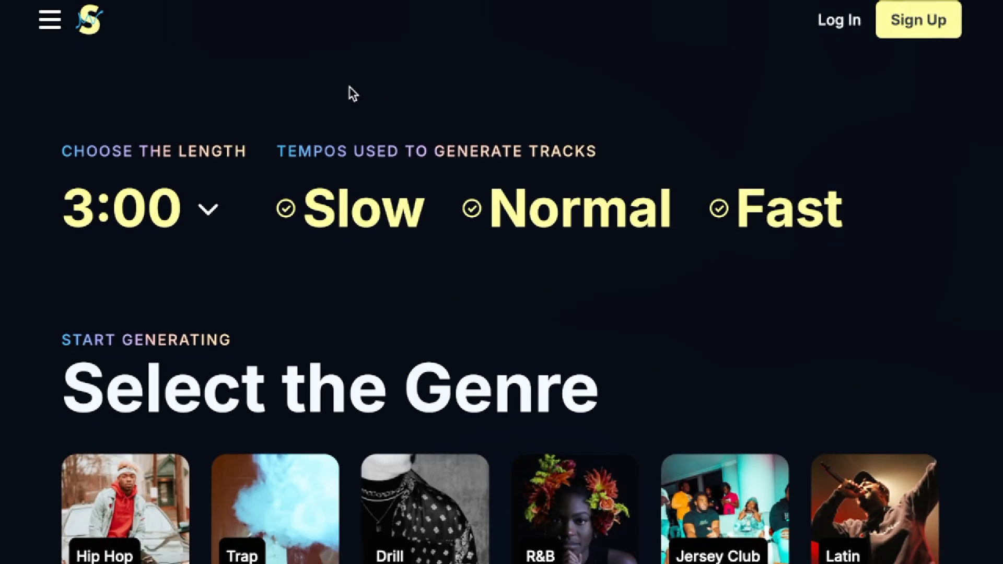
left_click(208, 213)
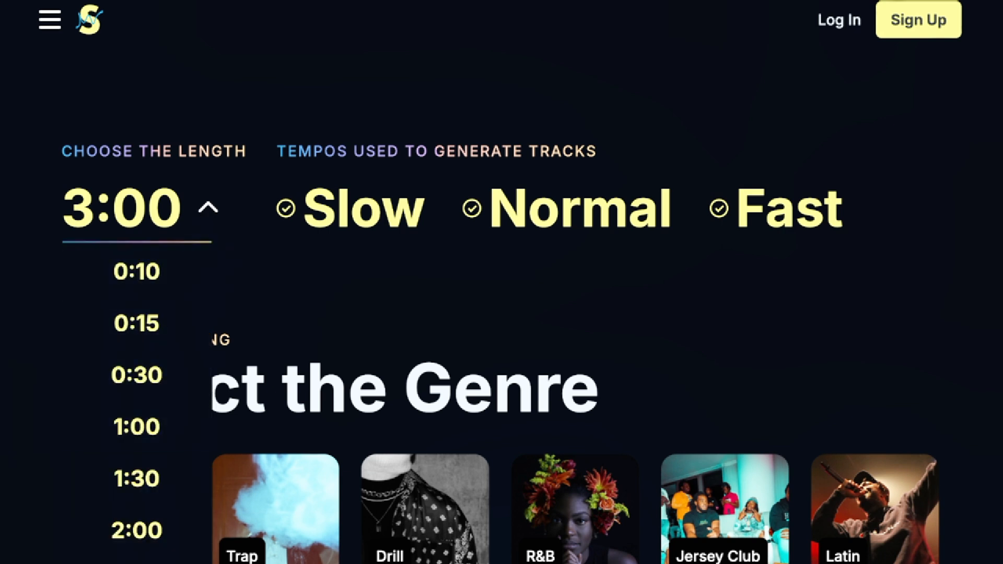
left_click(286, 209)
left_click(472, 209)
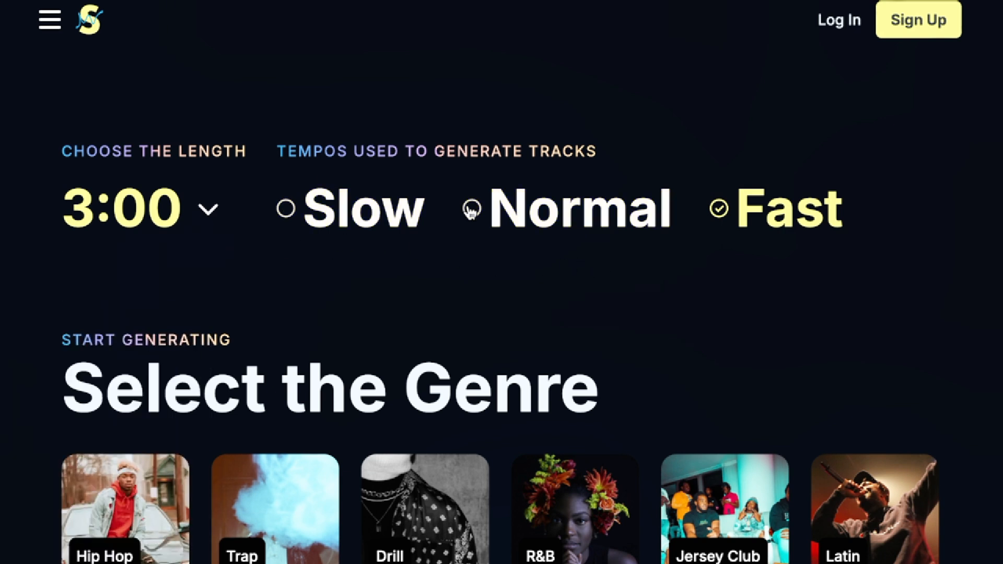
left_click(724, 214)
left_click(473, 211)
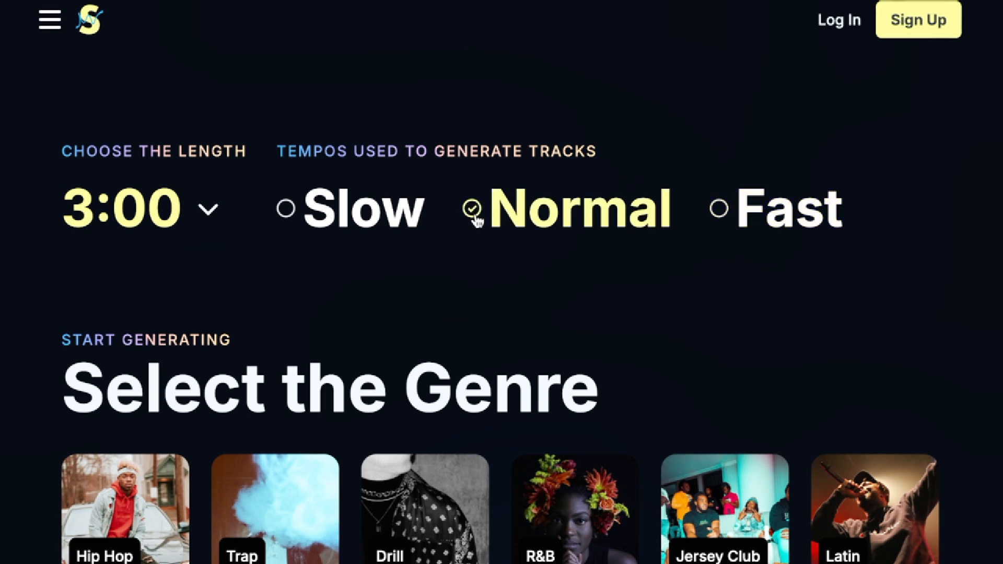
Step: Select Hip Hop as the genre and add Afrobeats and Tropical House to the genre mix
scroll(444, 267, "down", 5)
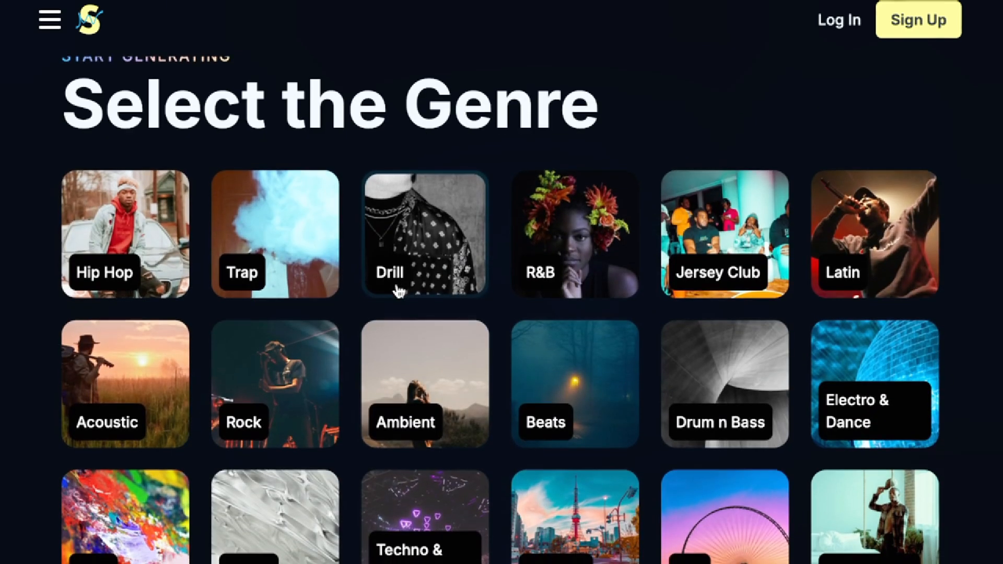
scroll(397, 290, "down", 4)
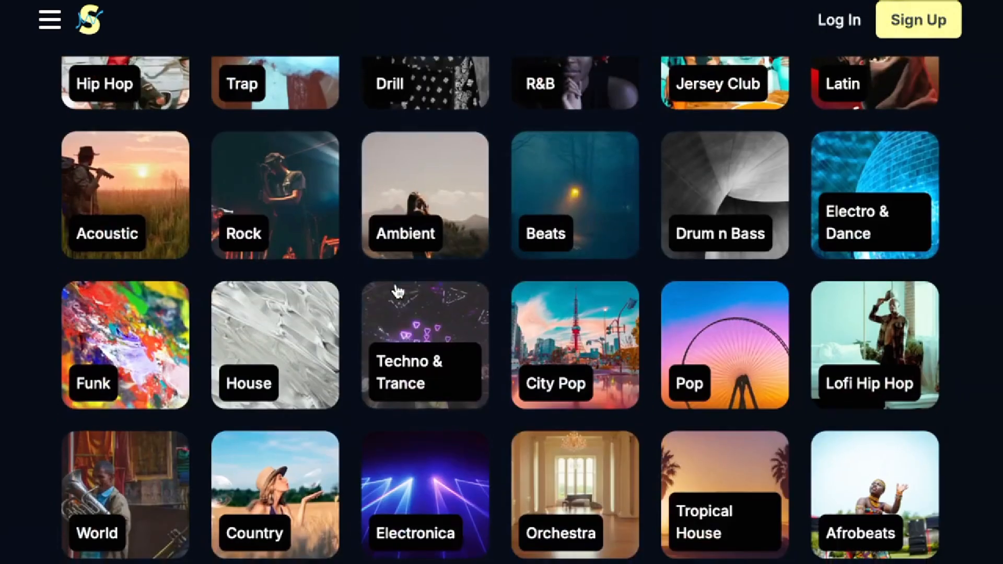
scroll(396, 284, "down", 12)
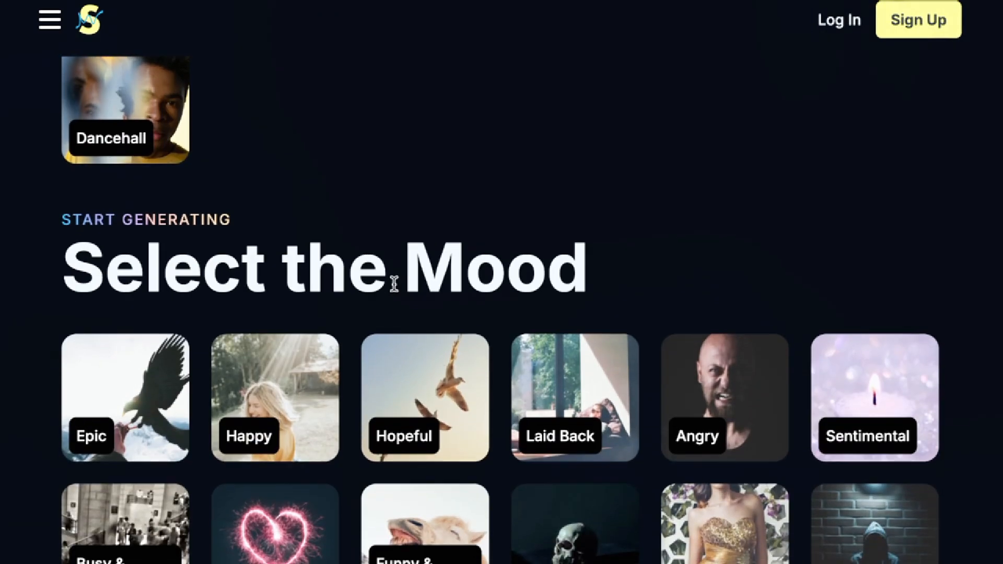
scroll(395, 291, "down", 10)
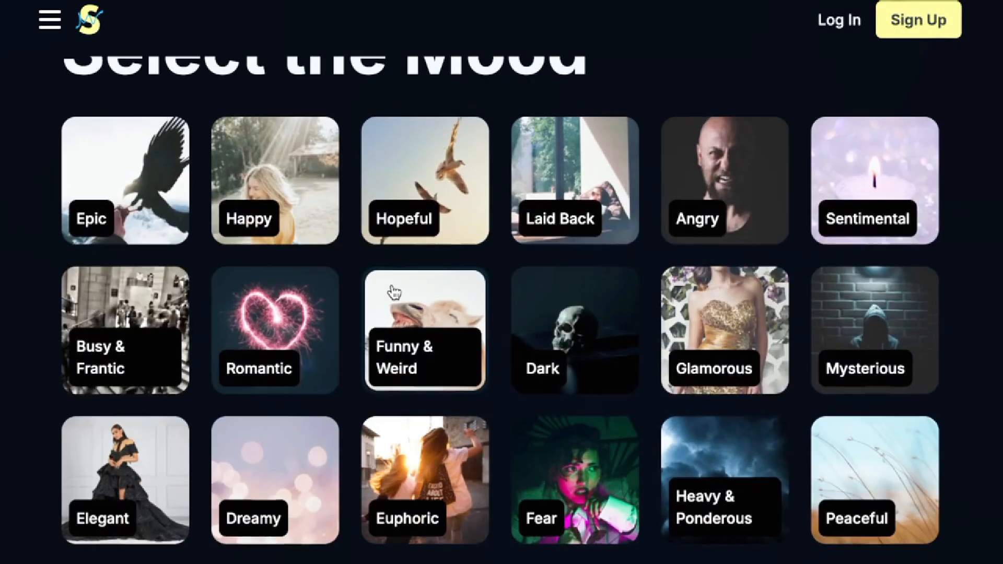
scroll(393, 291, "down", 6)
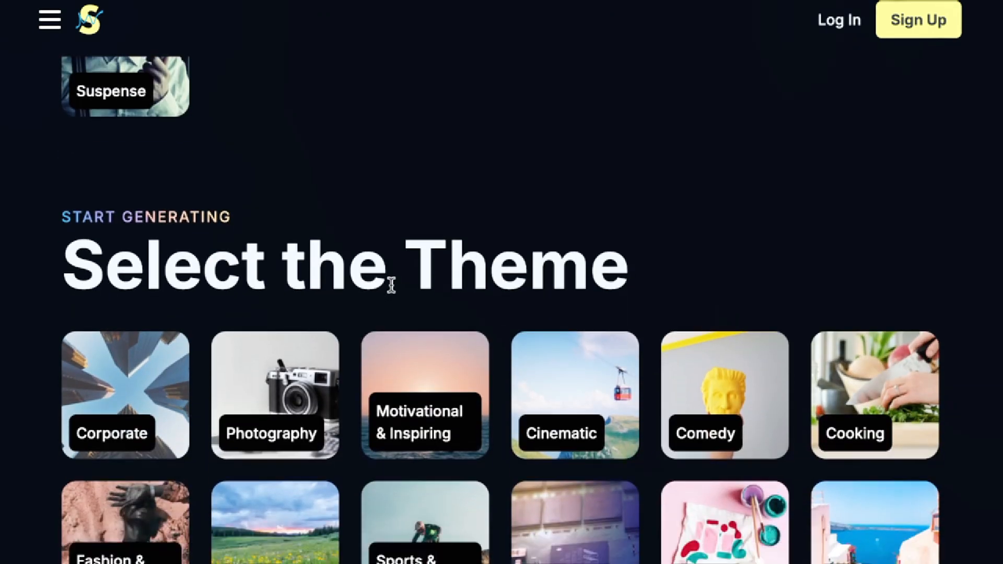
scroll(391, 291, "down", 2)
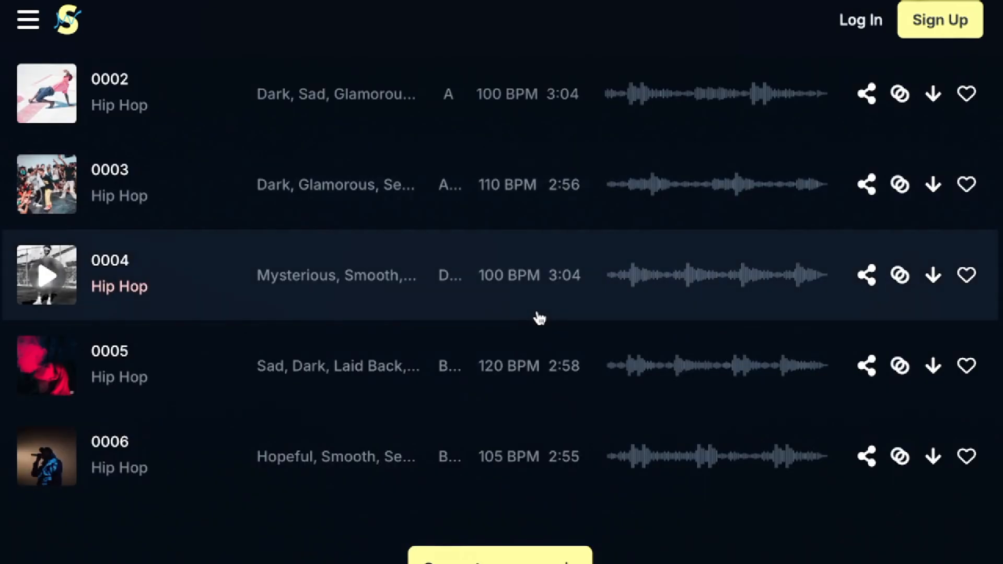
scroll(537, 318, "up", 8)
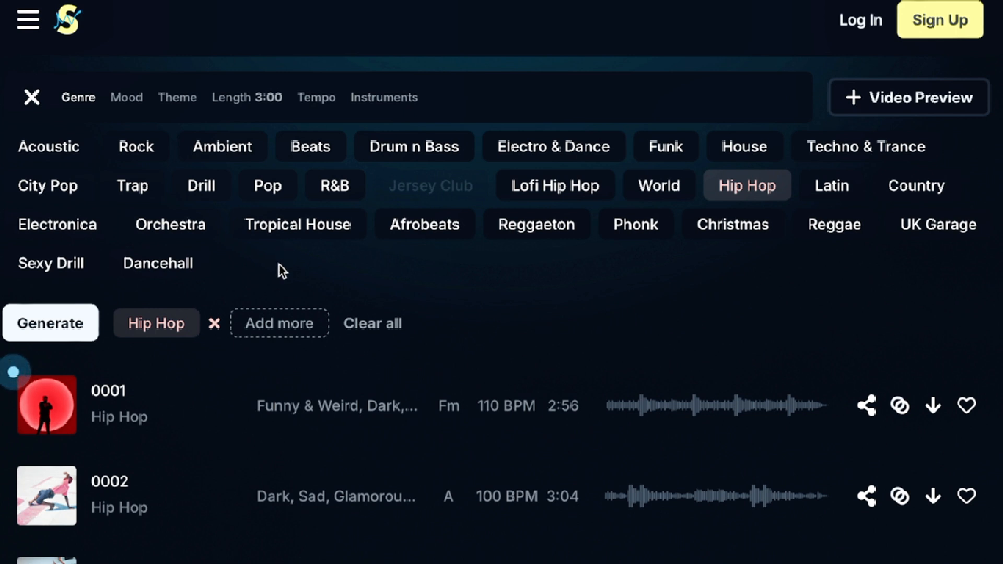
left_click(437, 234)
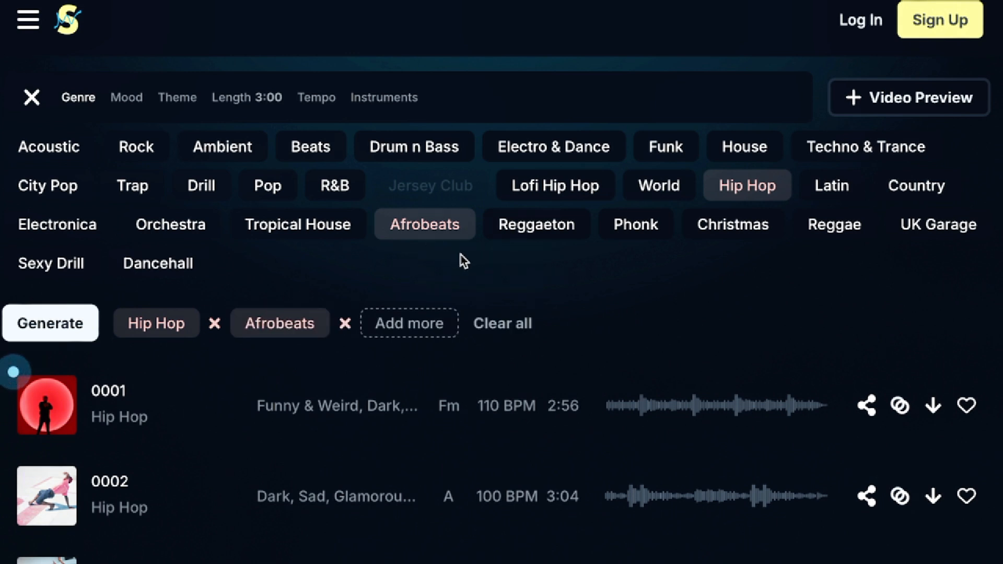
left_click(308, 230)
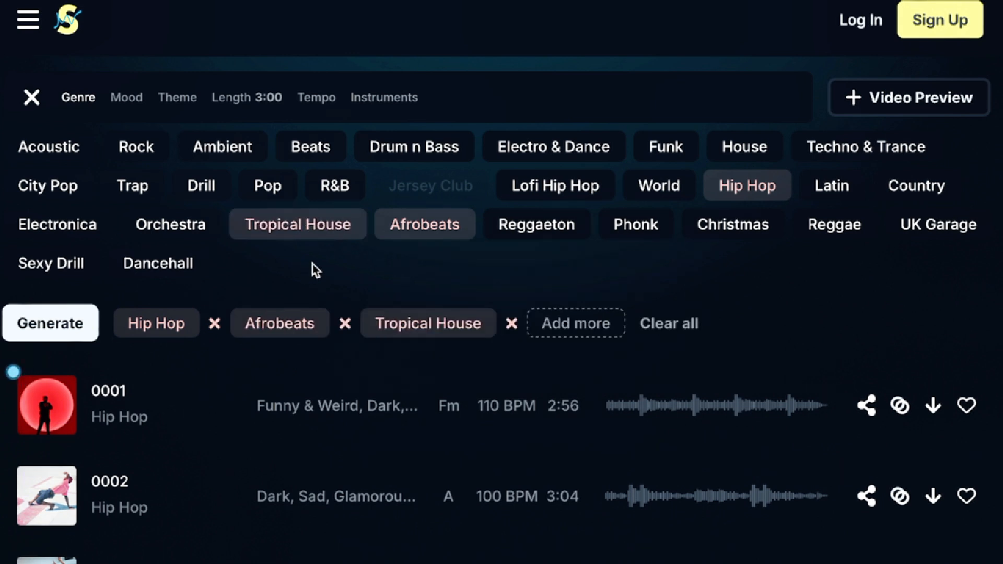
Step: Generate tracks with a 0:30 length using the Dark and Mysterious moods and the Cinematic theme
left_click(138, 100)
left_click(33, 187)
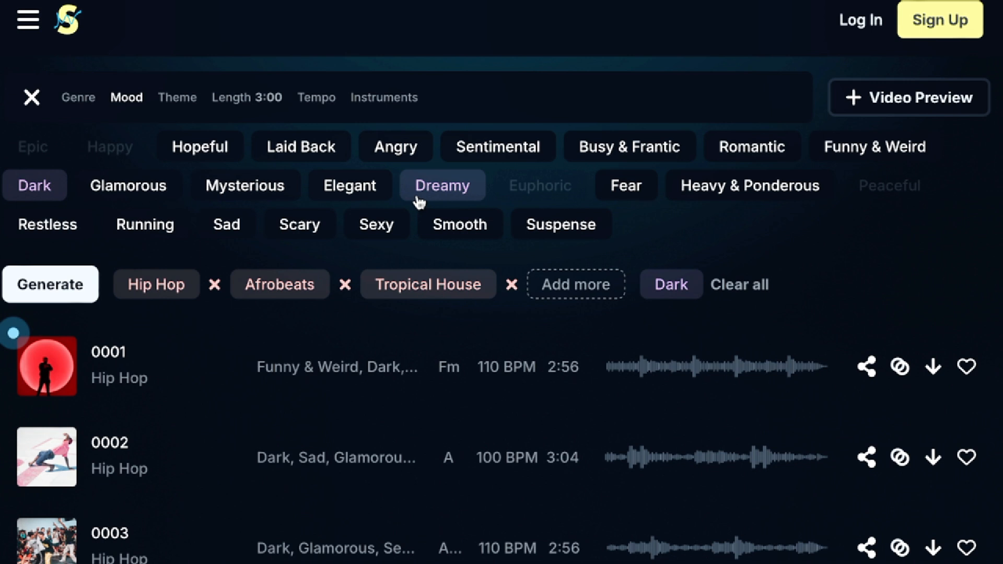
left_click(263, 197)
left_click(178, 98)
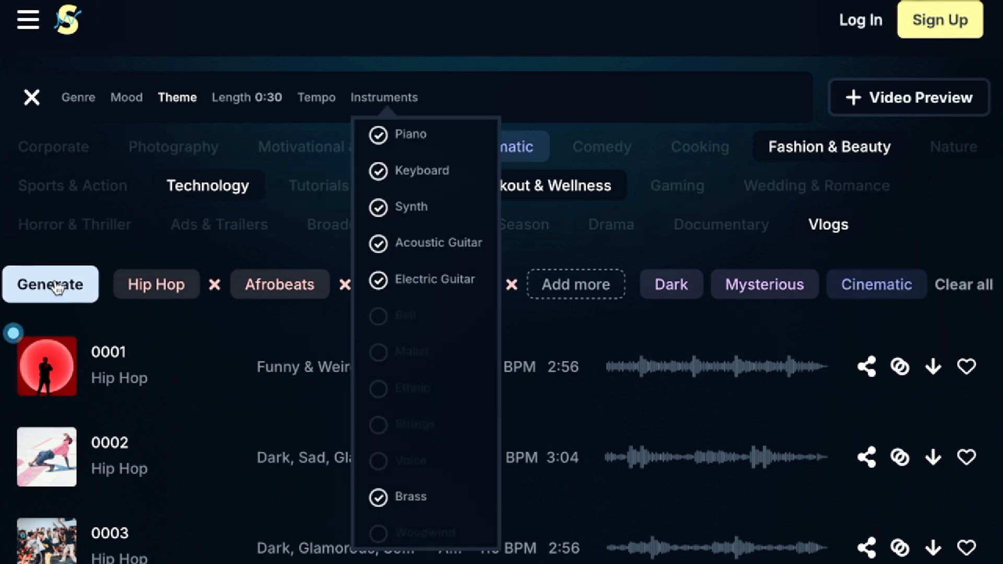
left_click(56, 287)
Step: Try extending the expanded track by three sections and shorten it by three sections again
scroll(135, 330, "down", 3)
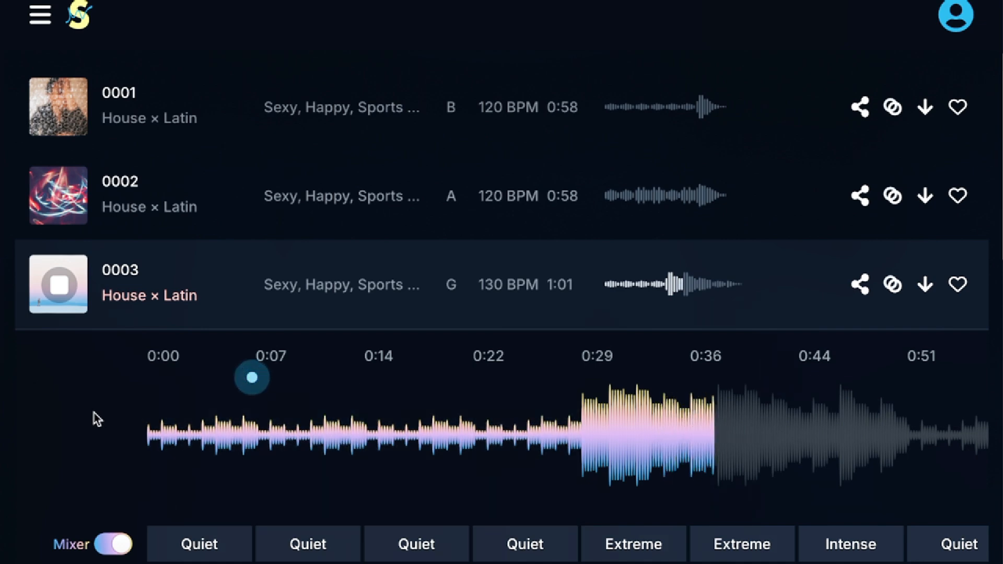
scroll(98, 420, "down", 1)
scroll(98, 420, "down", 5)
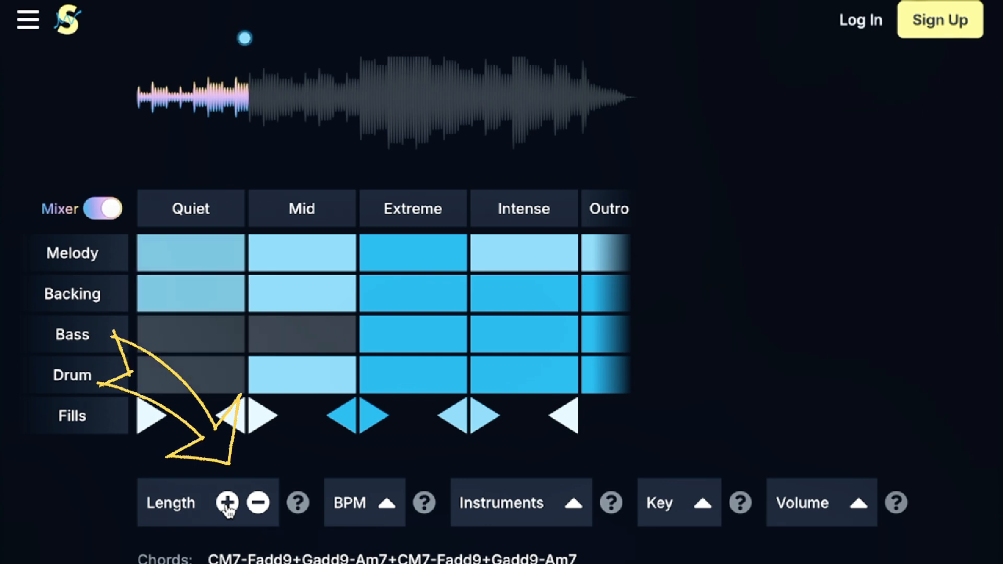
left_click(227, 503)
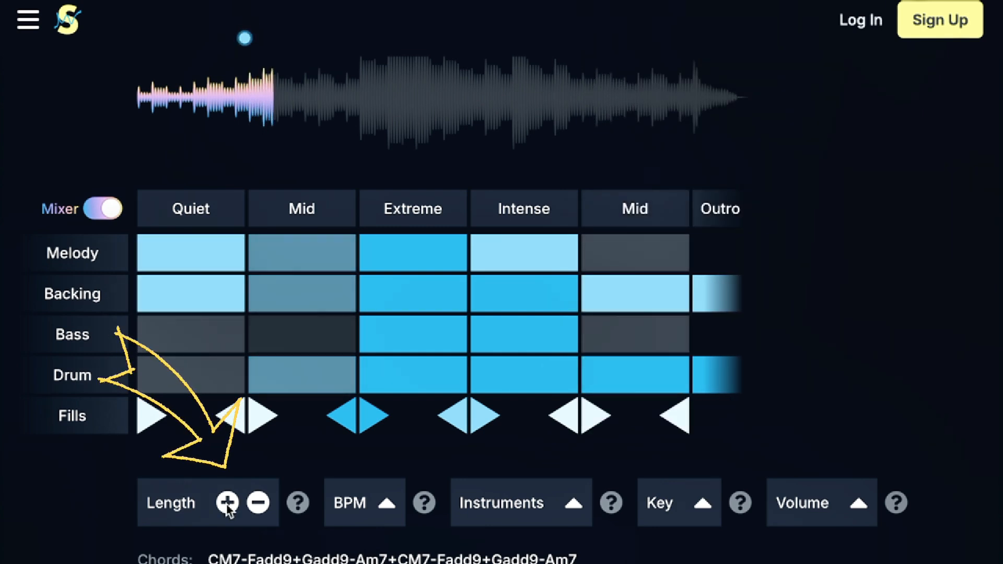
left_click(227, 503)
left_click(228, 503)
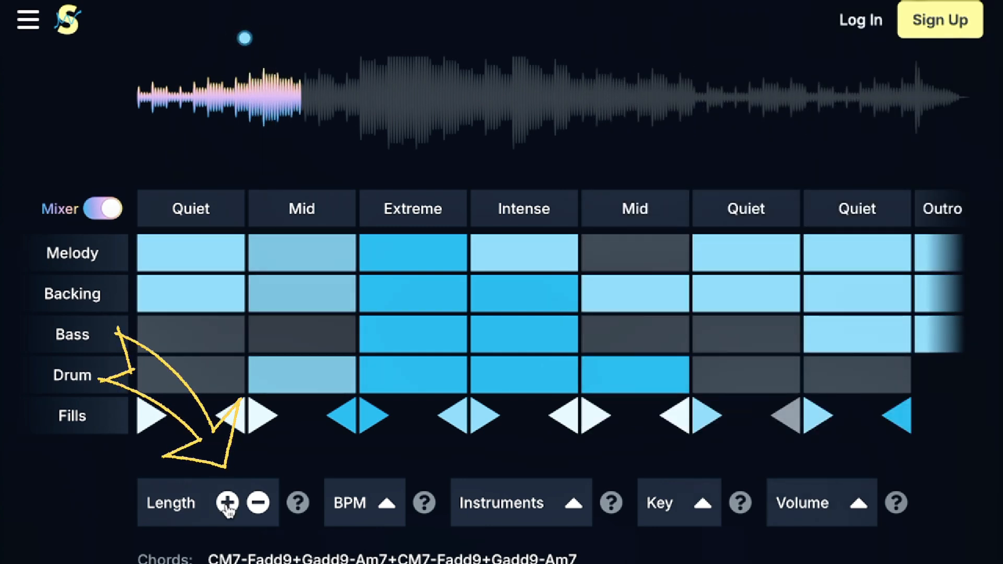
left_click(258, 503)
left_click(258, 504)
left_click(258, 503)
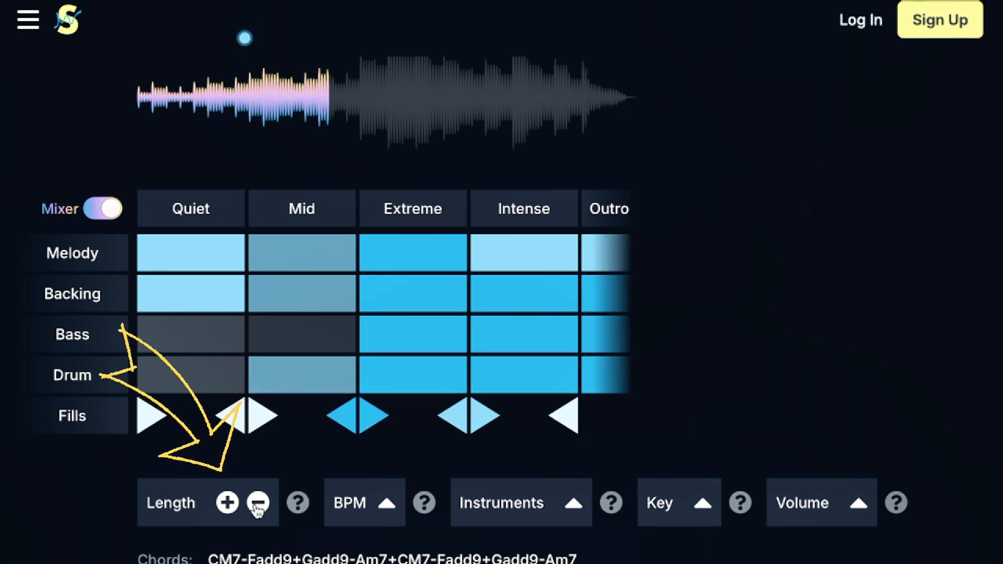
Step: Examine the track's BPM, instrument, volume and key options
left_click(387, 506)
left_click(349, 462)
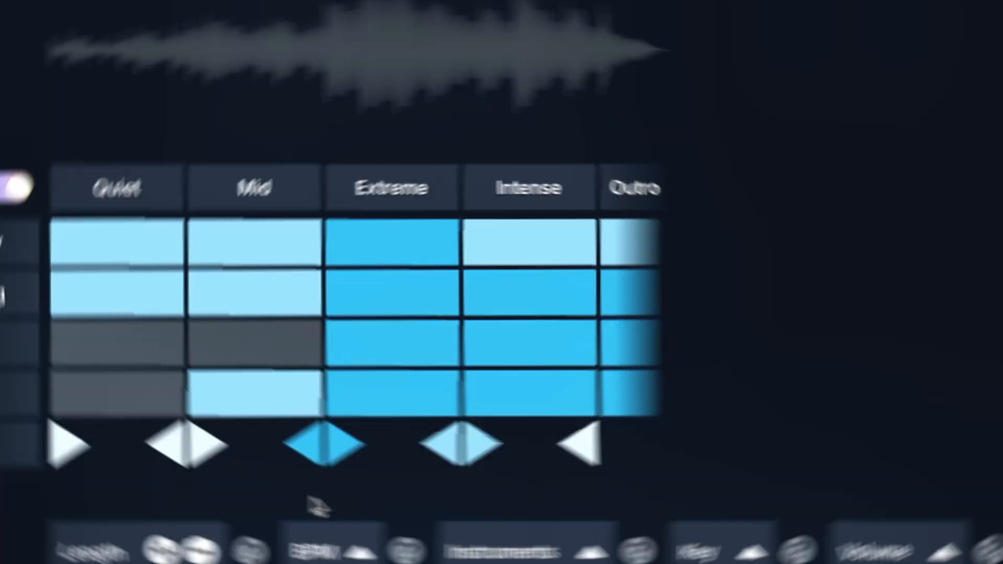
left_click(592, 552)
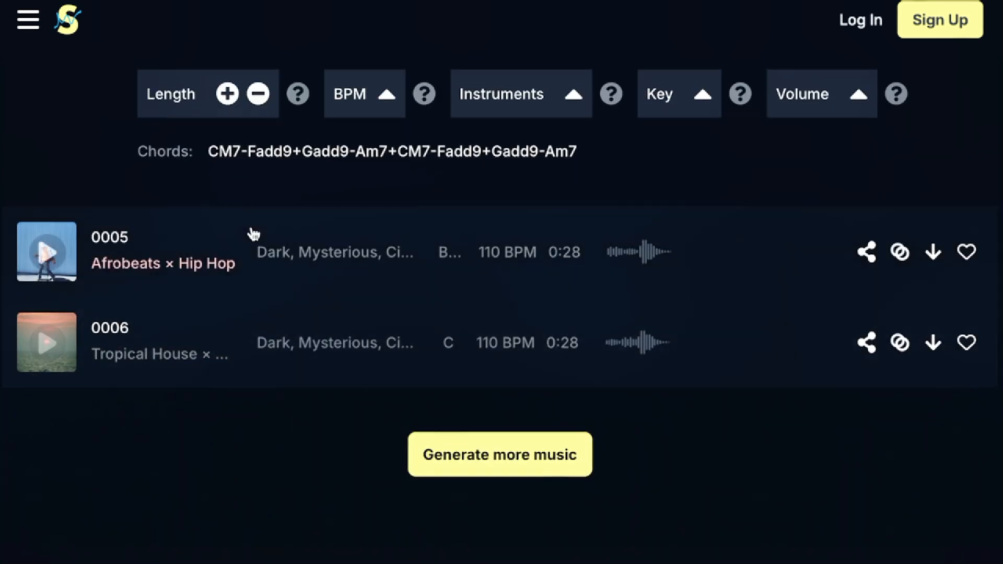
scroll(244, 227, "up", 1)
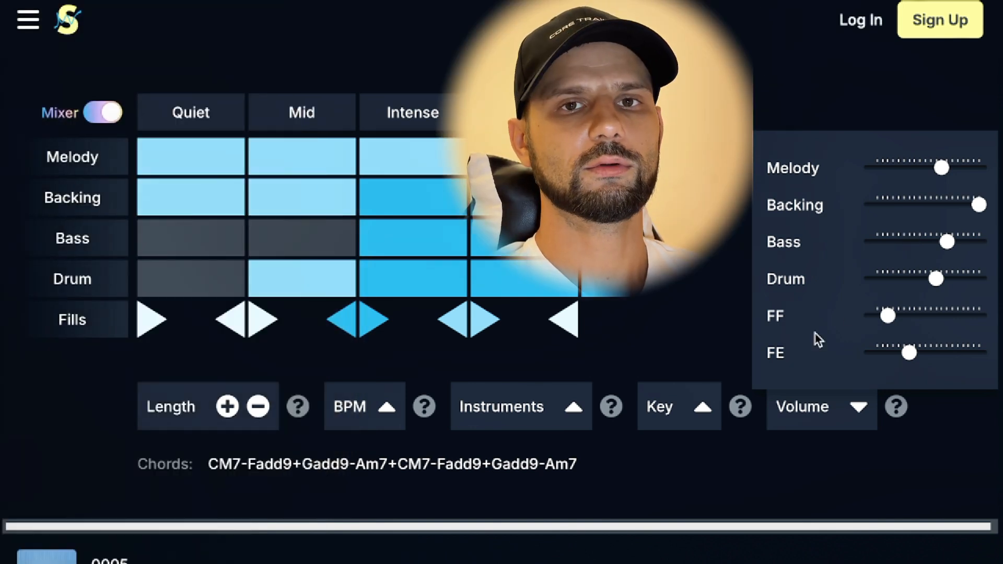
left_click(704, 317)
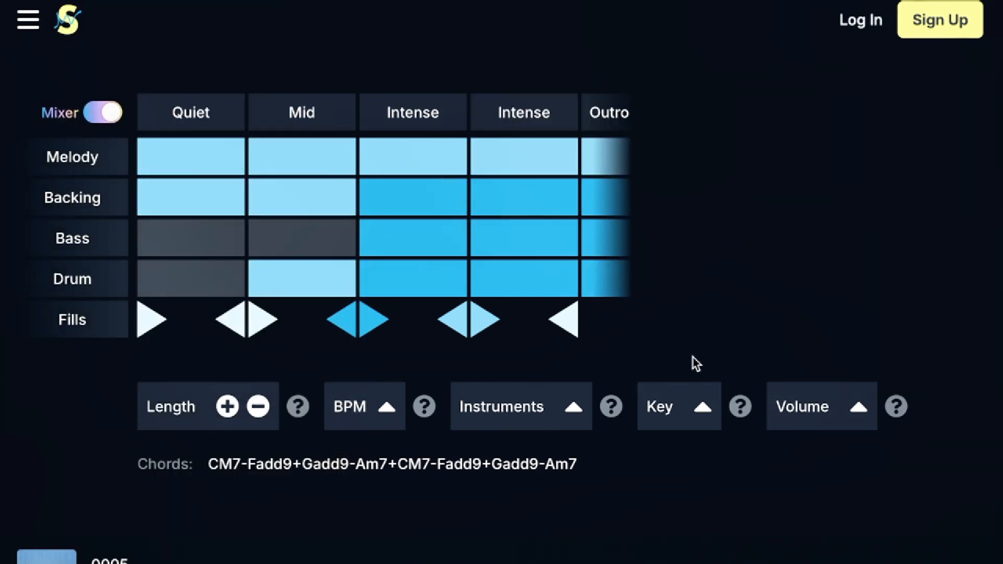
left_click(702, 407)
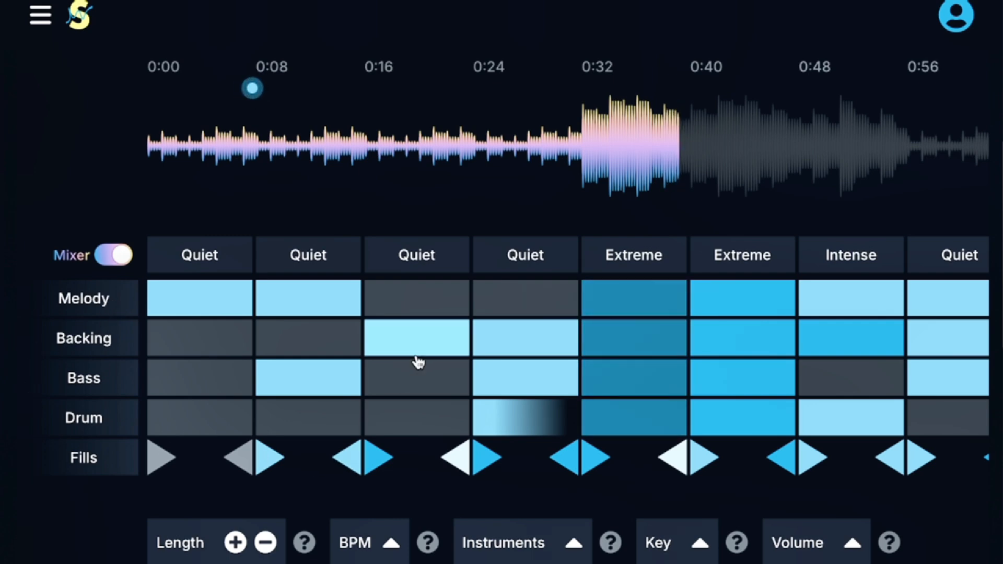
Step: Look over the House × Latin track's mixer, stop its playback, and request a download of the 31-second Tropical House track
scroll(397, 354, "down", 4)
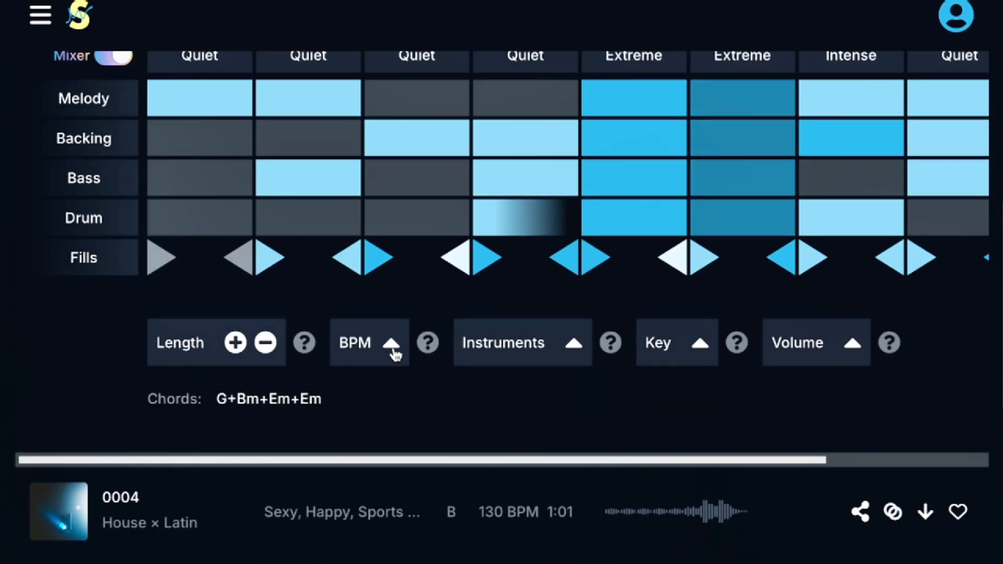
scroll(413, 340, "up", 7)
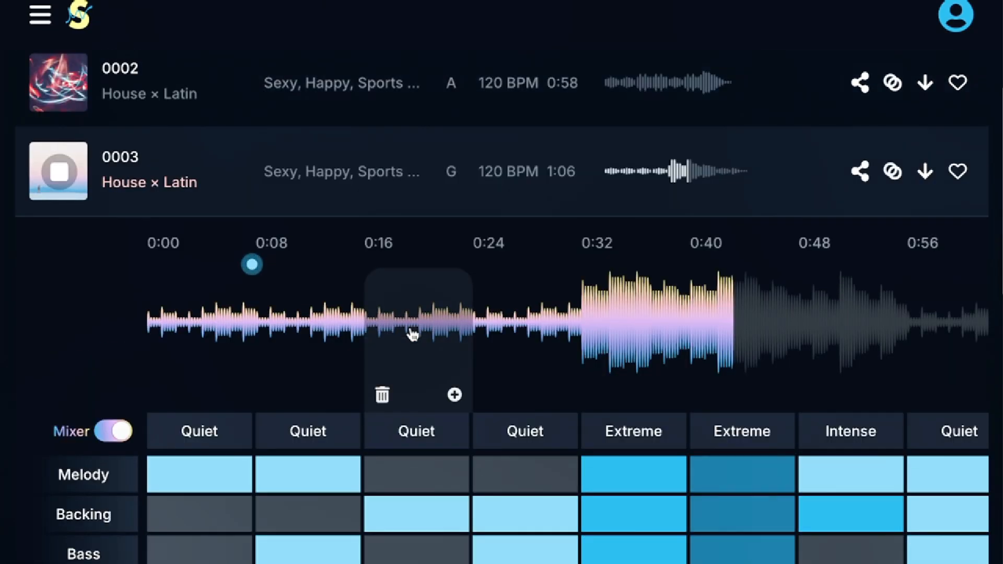
left_click(62, 183)
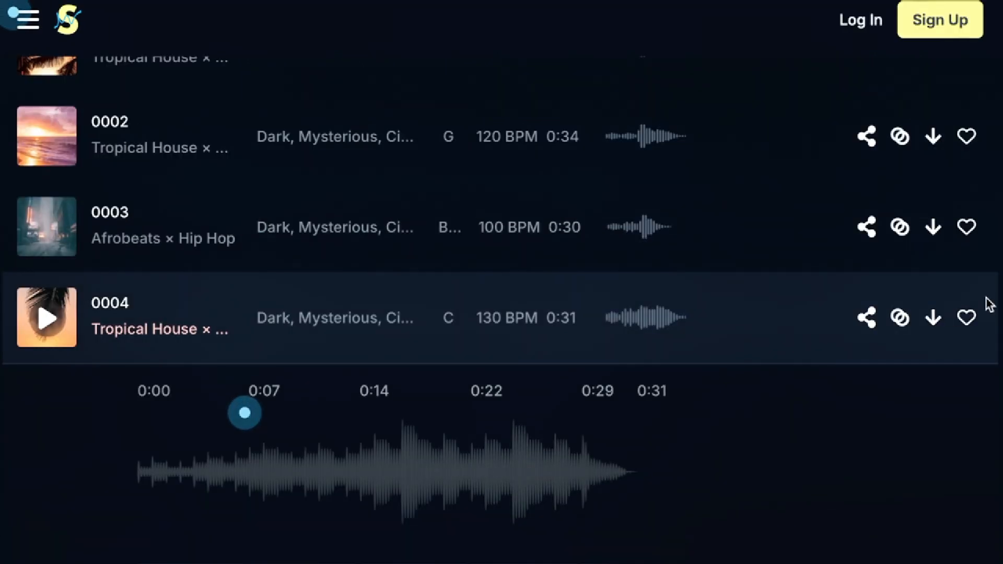
left_click(933, 318)
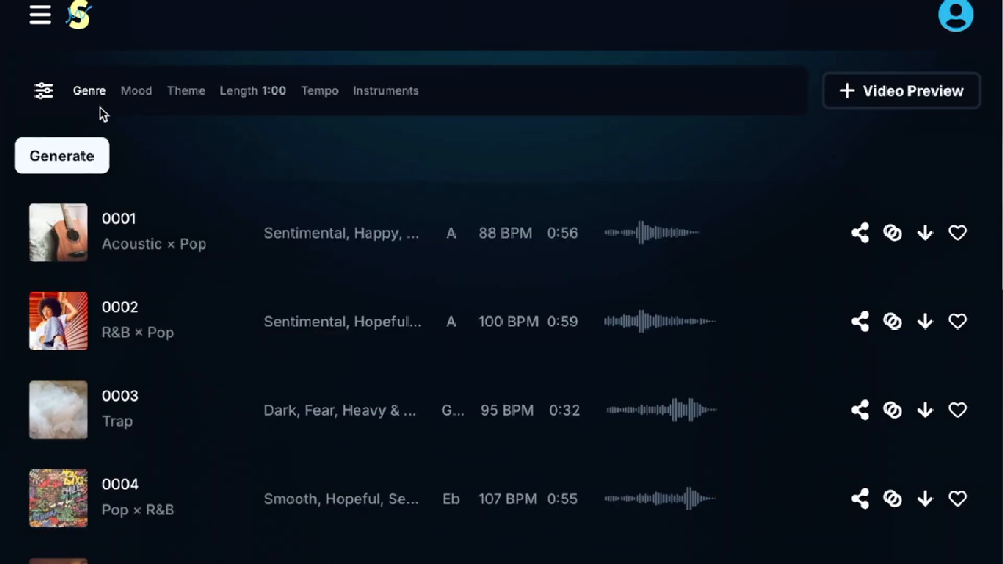
Step: Generate tracks from the House and Latin genres with the Sexy and Happy moods and the Sports & Action theme
left_click(88, 94)
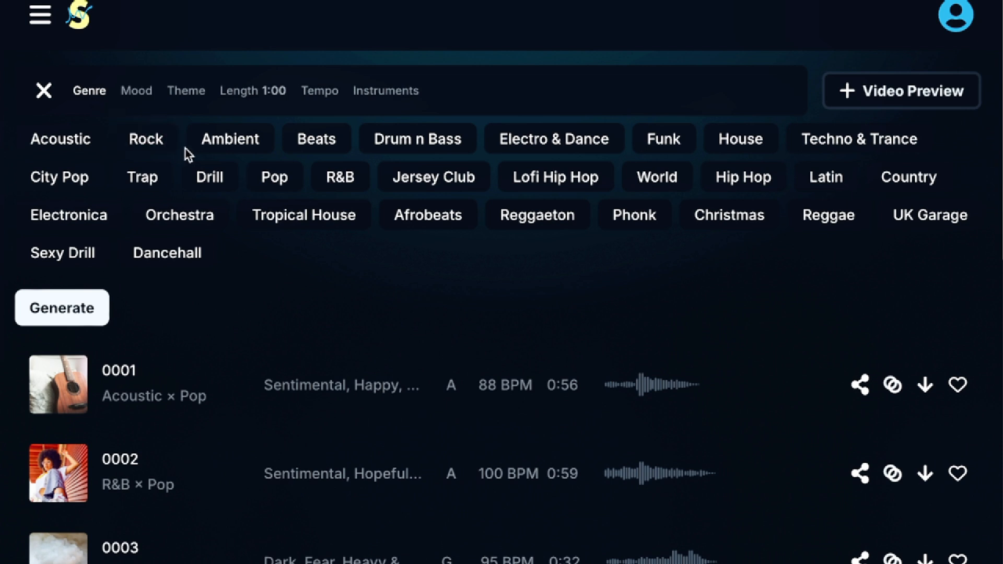
left_click(741, 139)
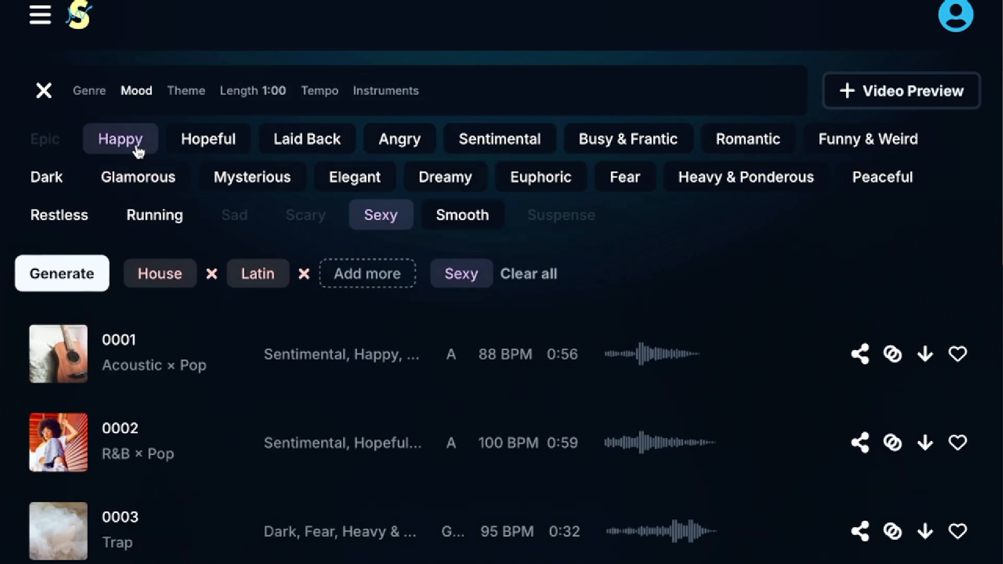
left_click(185, 92)
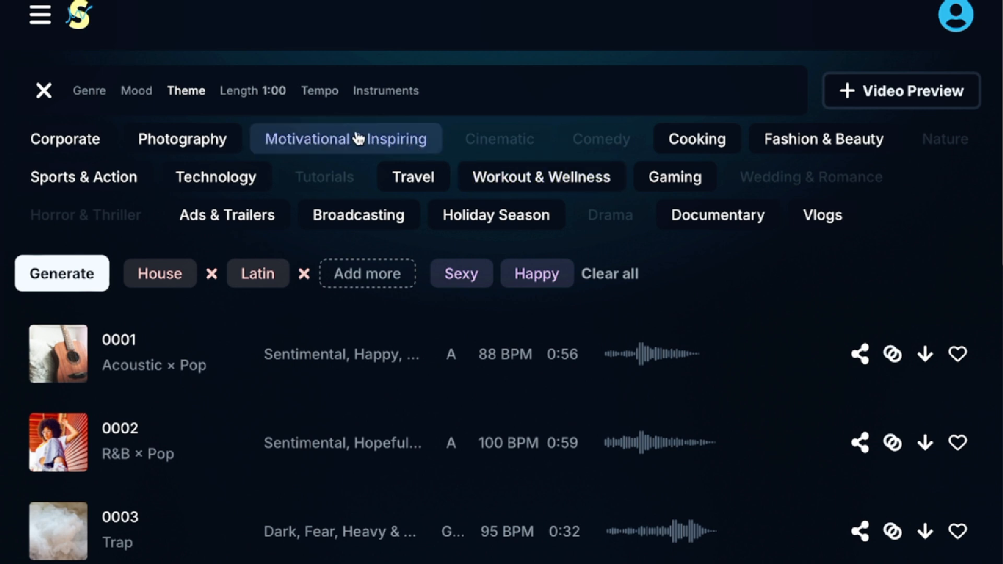
left_click(249, 96)
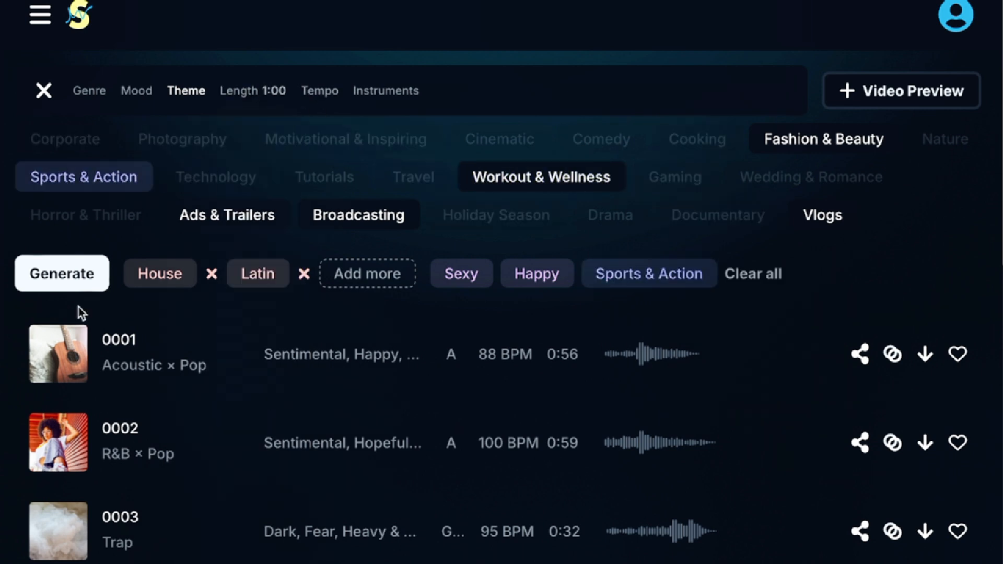
left_click(64, 274)
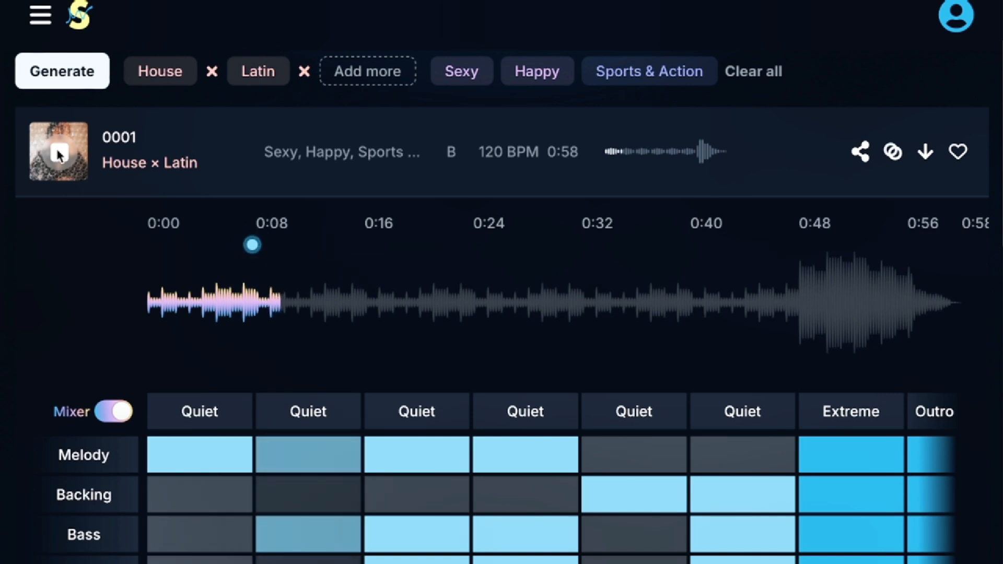
Step: Try Melody intensities in the fourth and fifth sections of track 0001, leaving the Melody muted in both
mouse_move(316, 374)
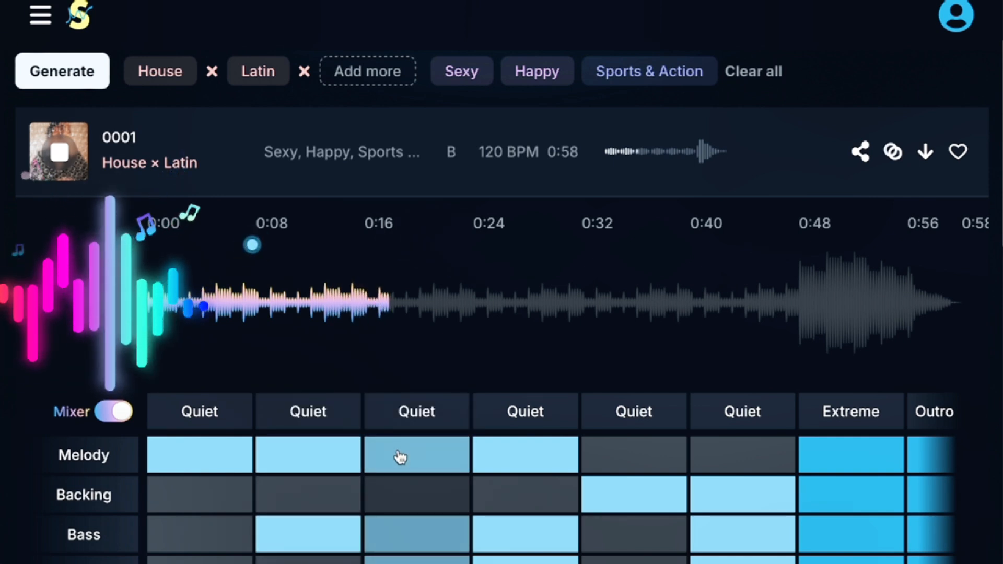
mouse_move(845, 399)
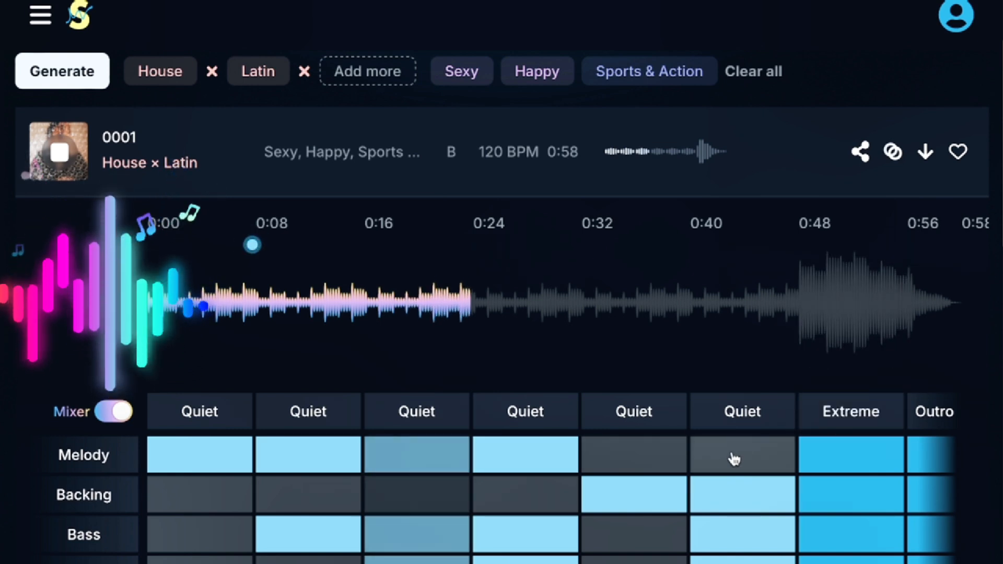
left_click(539, 473)
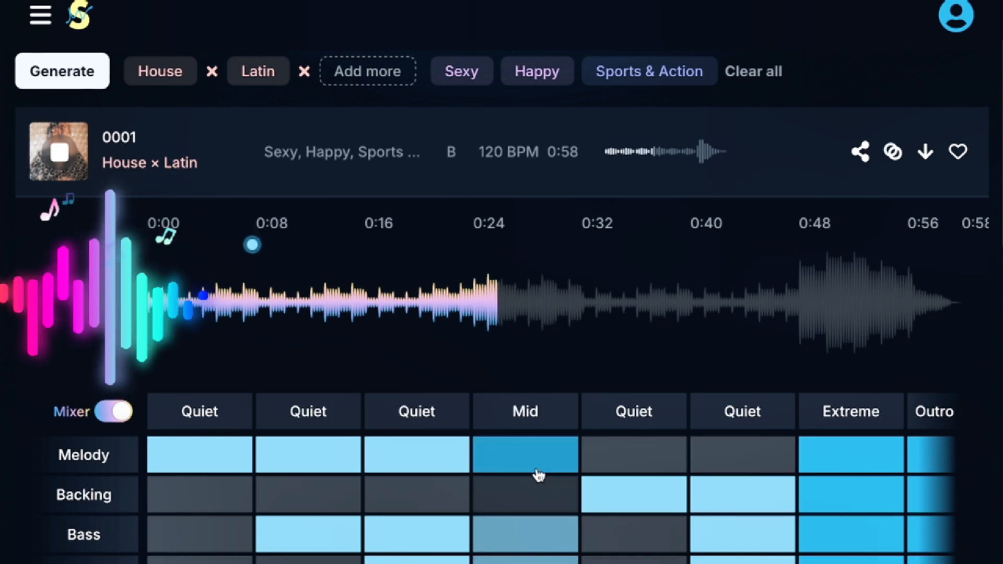
left_click(540, 459)
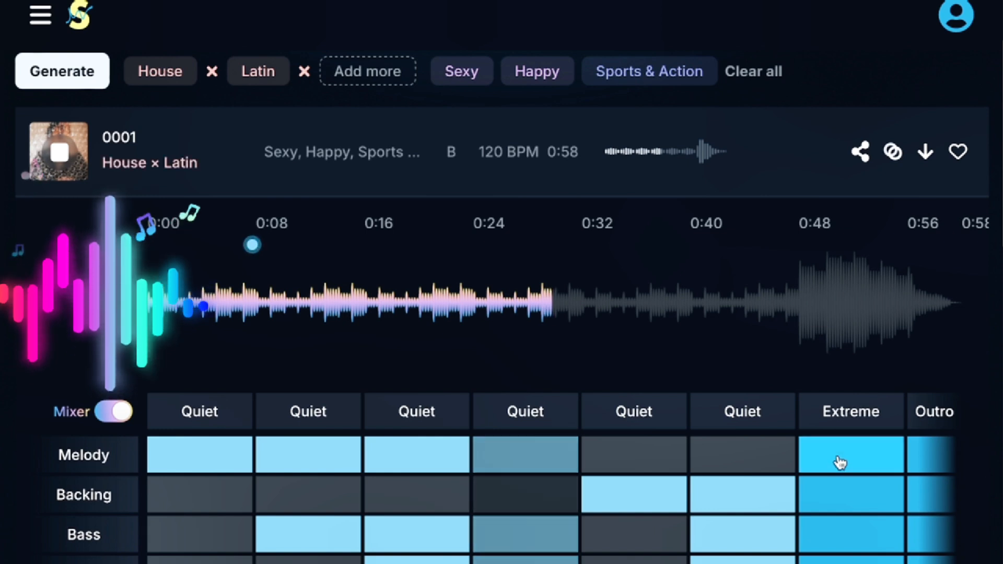
left_click(565, 464)
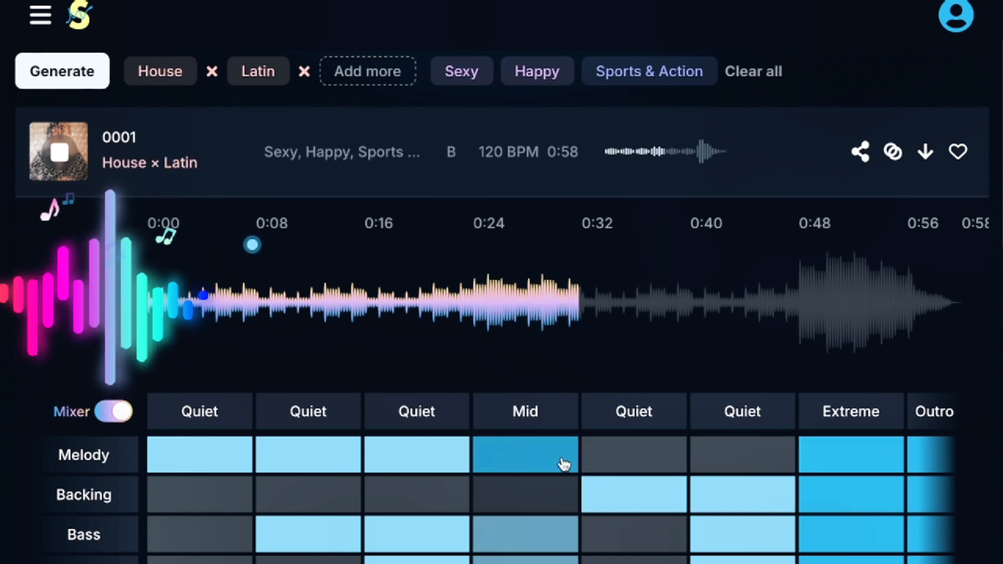
left_click(563, 465)
left_click(663, 453)
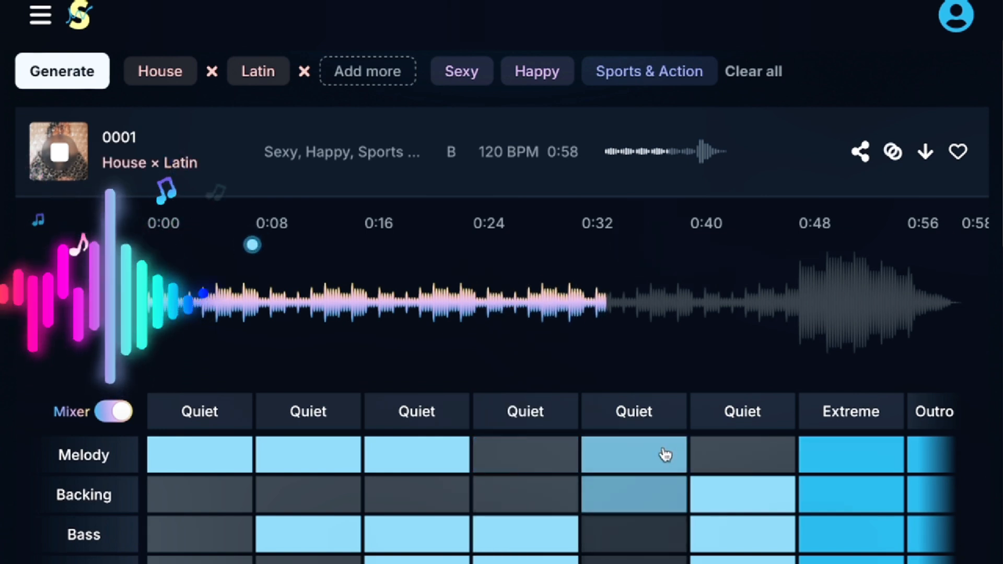
left_click(664, 454)
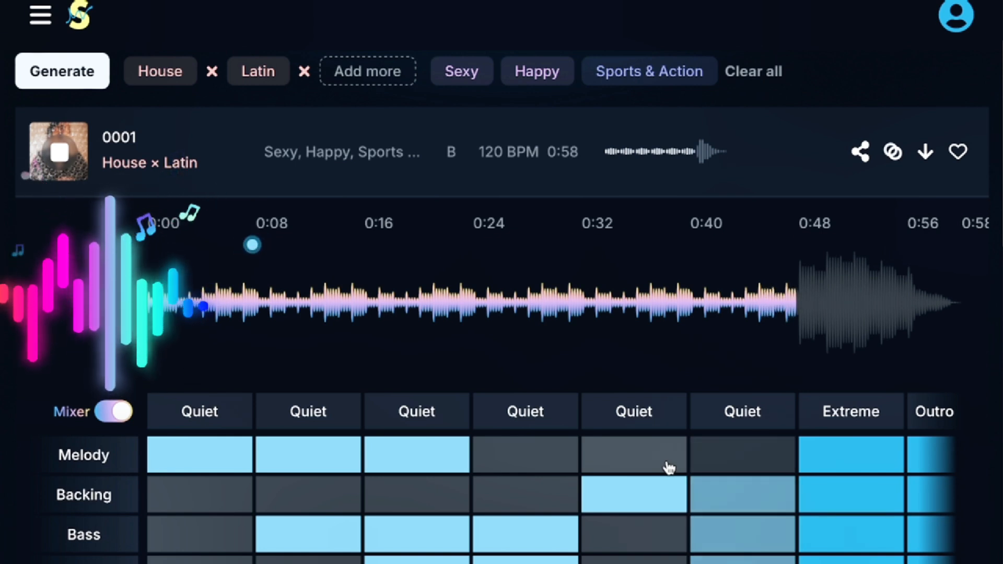
Step: Open House × Latin track 0003 from the generated list and download it as an MP3
scroll(669, 467, "down", 2)
scroll(669, 468, "up", 1)
scroll(668, 468, "down", 1)
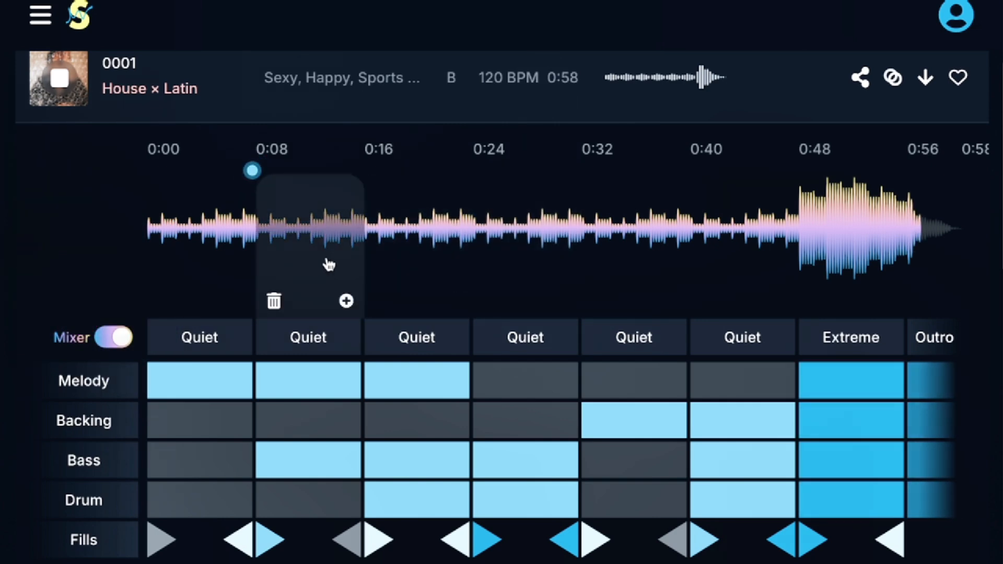
scroll(353, 224, "down", 10)
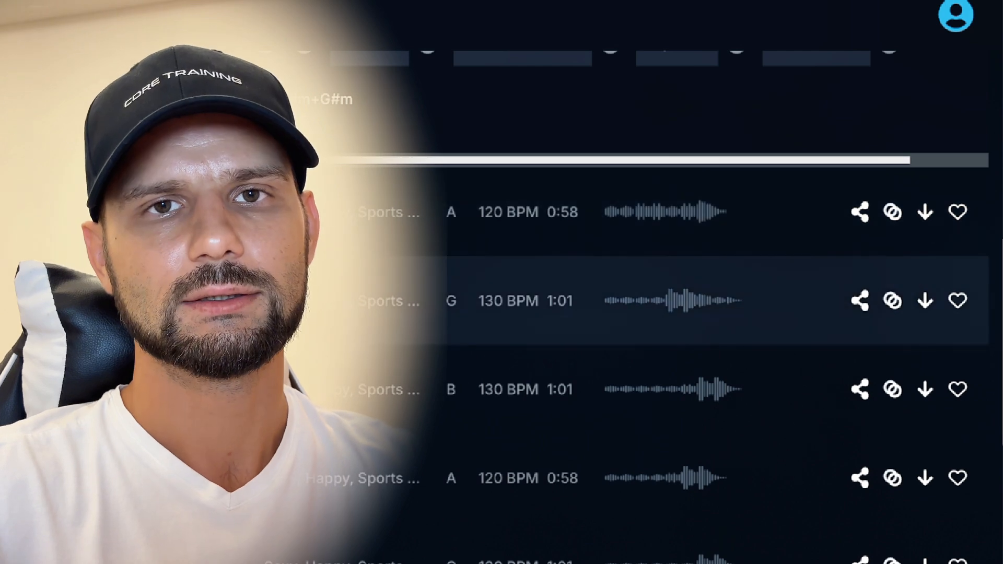
left_click(157, 301)
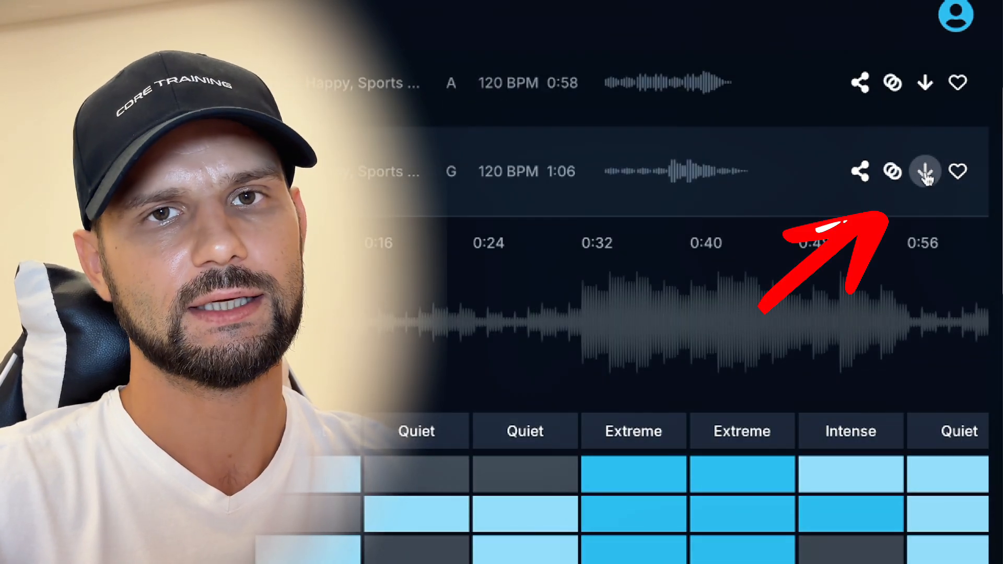
left_click(926, 174)
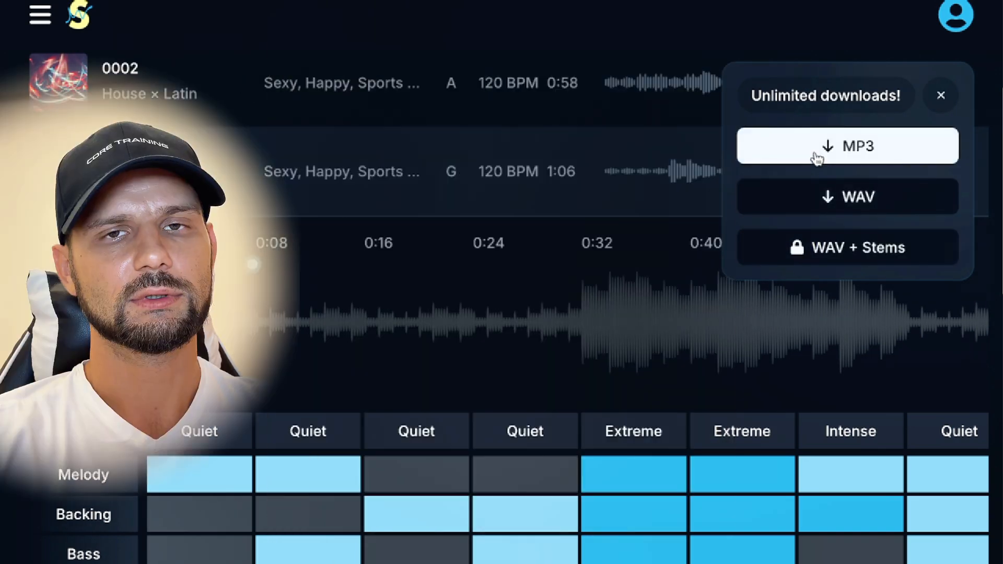
left_click(817, 158)
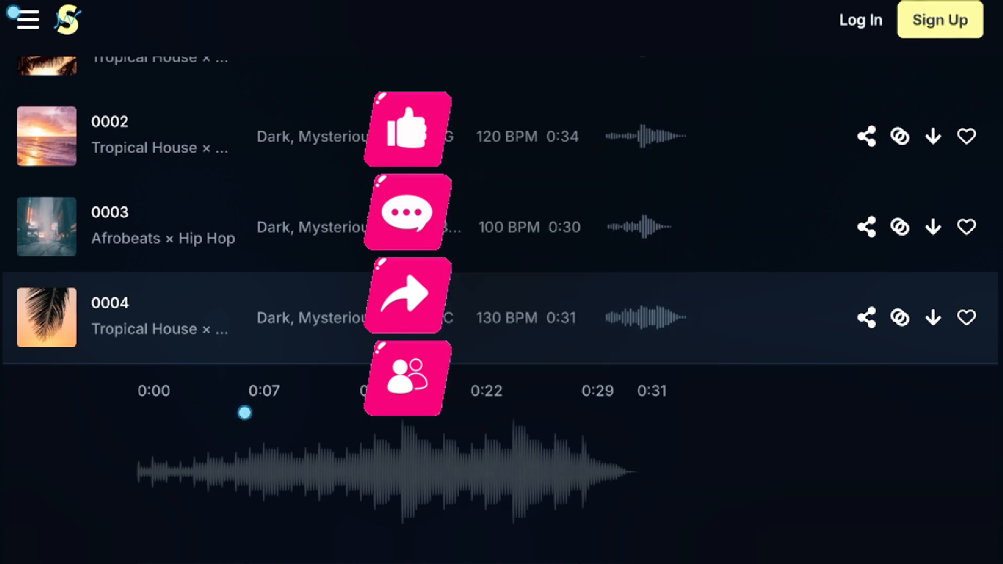
Step: Play Tropical House track 0001 in the Dark, Mysterious and Cinematic results and view its waveform and mixer
scroll(209, 261, "up", 4)
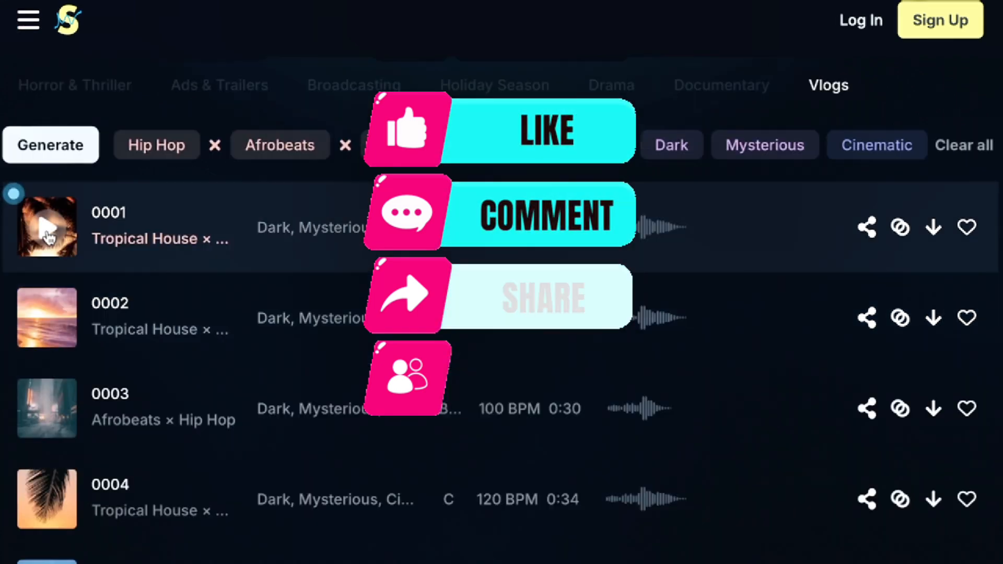
left_click(46, 230)
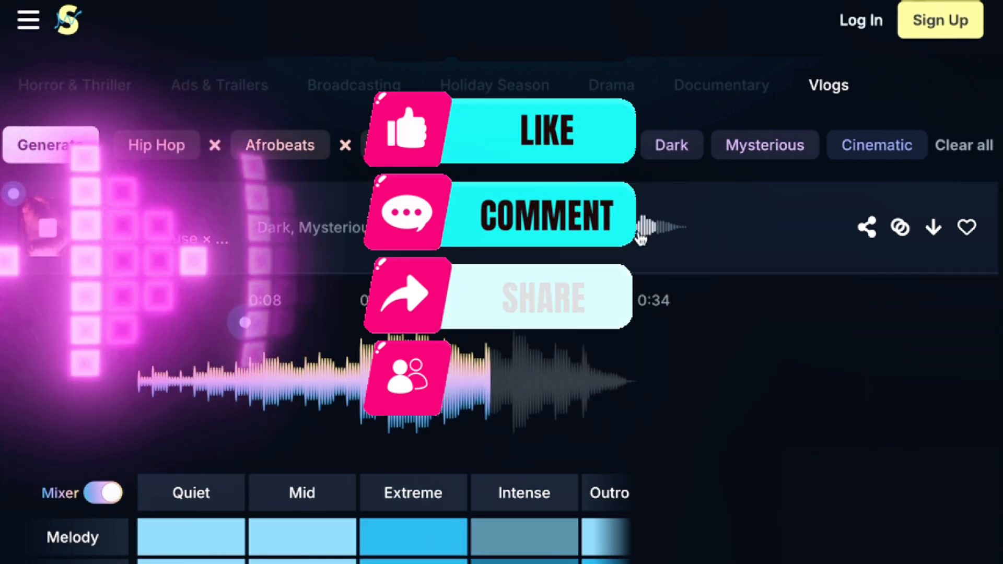
scroll(287, 332, "down", 8)
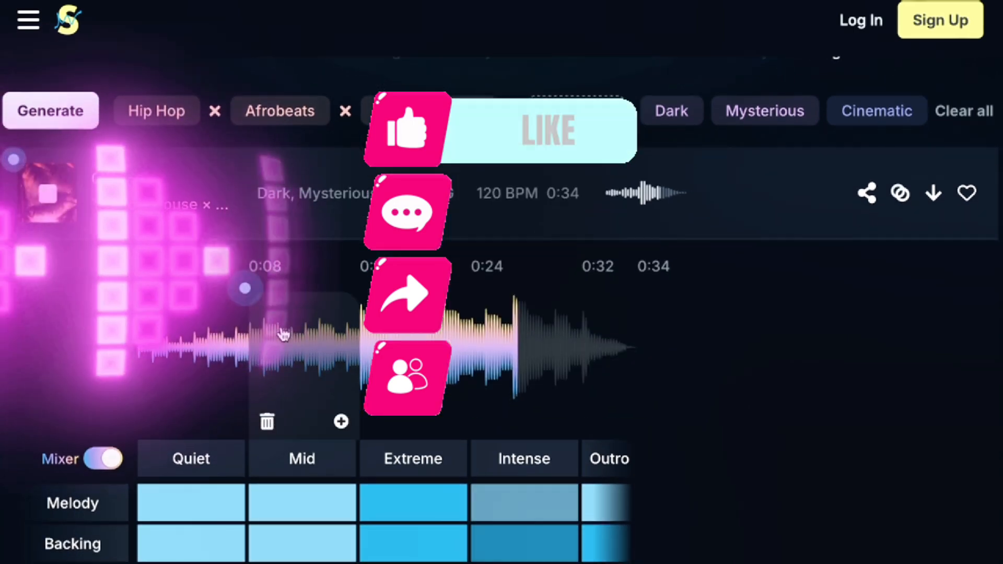